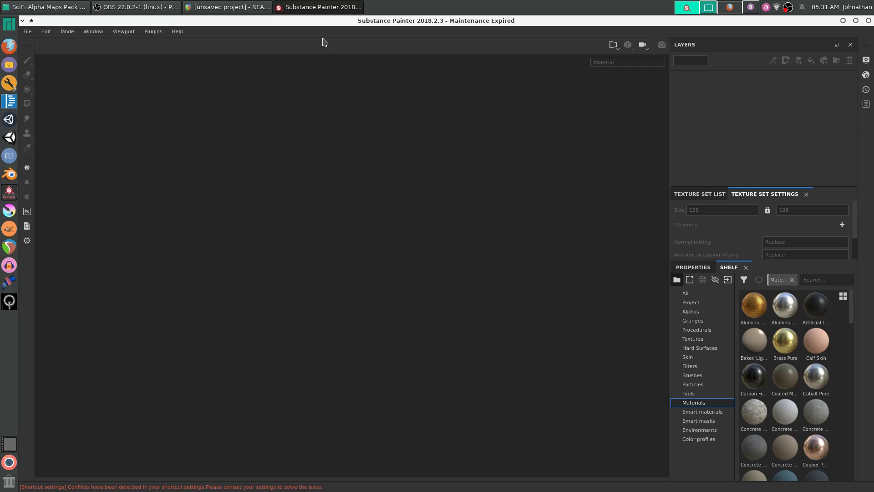
- Create a new project from the Cube_low.fbx mesh, keeping the Unity 5 template
{"action": "left_click", "coordinate": [27, 31]}
{"action": "left_click", "coordinate": [35, 43]}
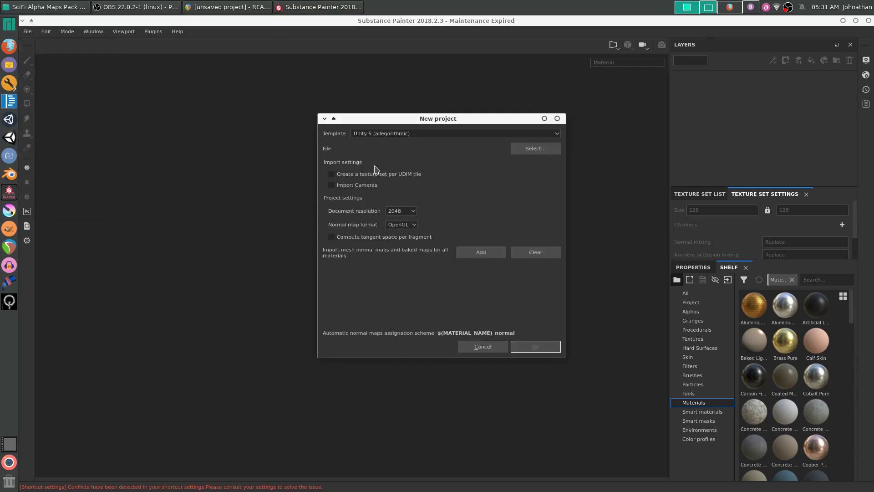
{"action": "left_click", "coordinate": [521, 149]}
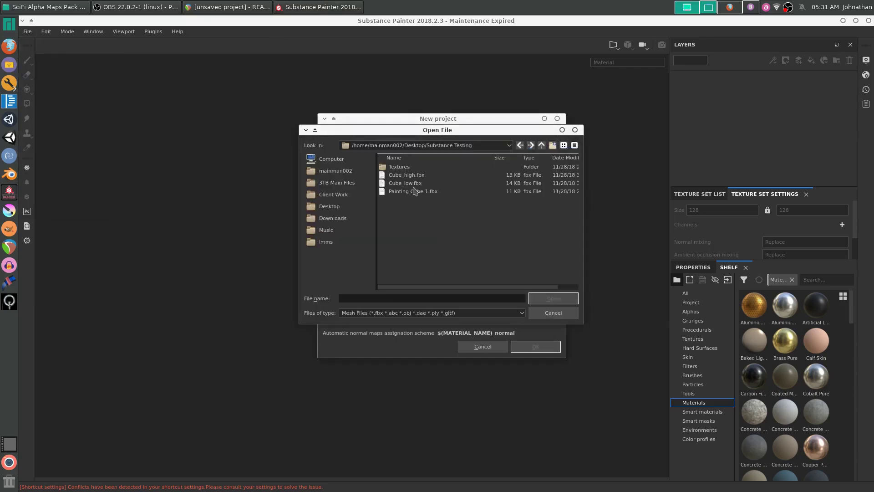
{"action": "left_click", "coordinate": [393, 184]}
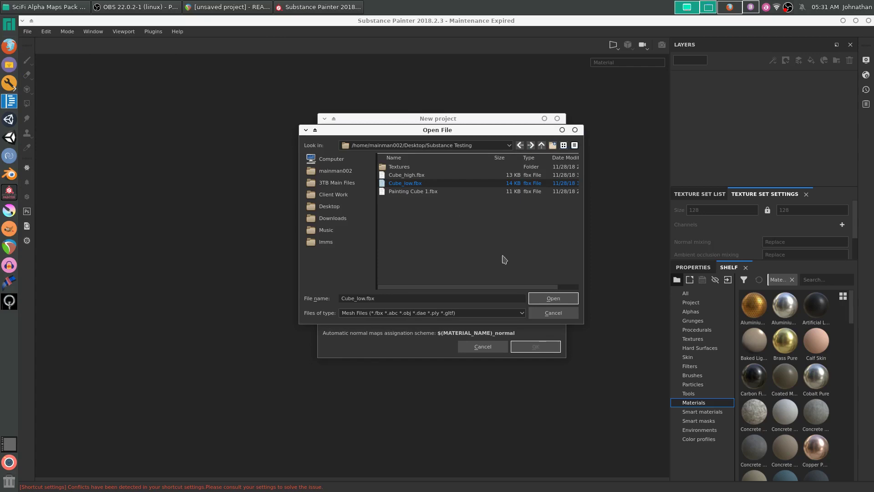
{"action": "left_click", "coordinate": [555, 298]}
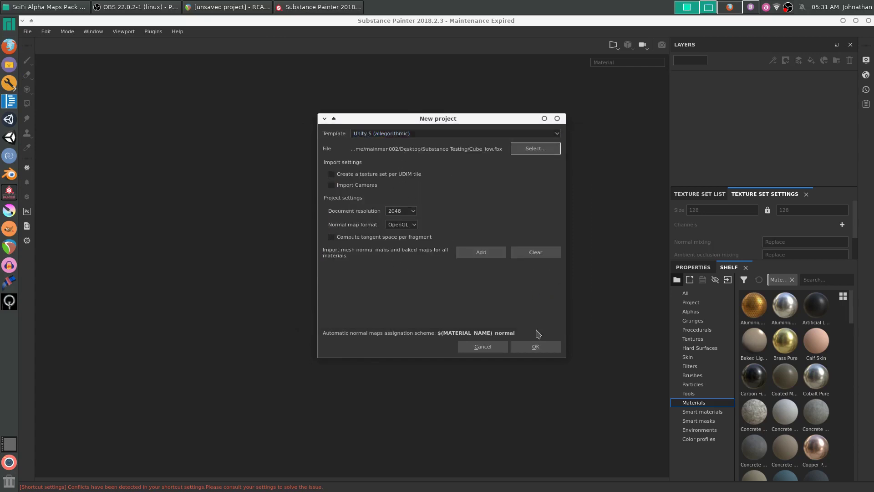
{"action": "left_click", "coordinate": [387, 134]}
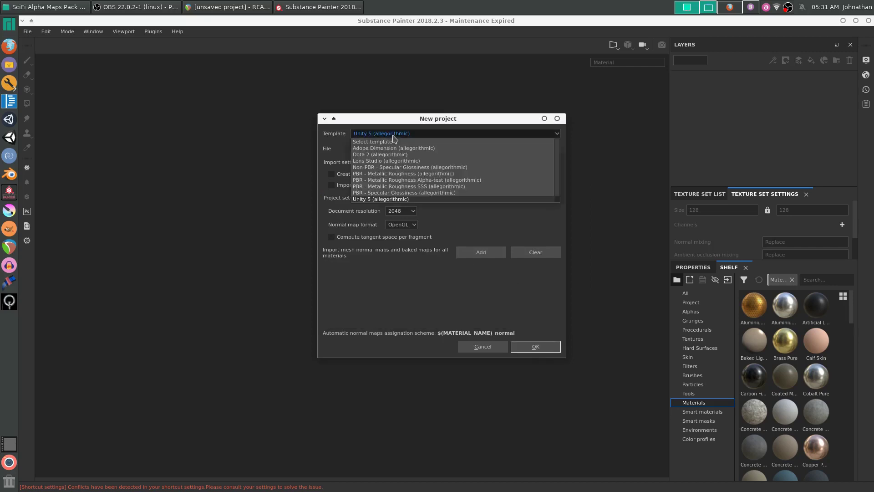
{"action": "left_click", "coordinate": [377, 300]}
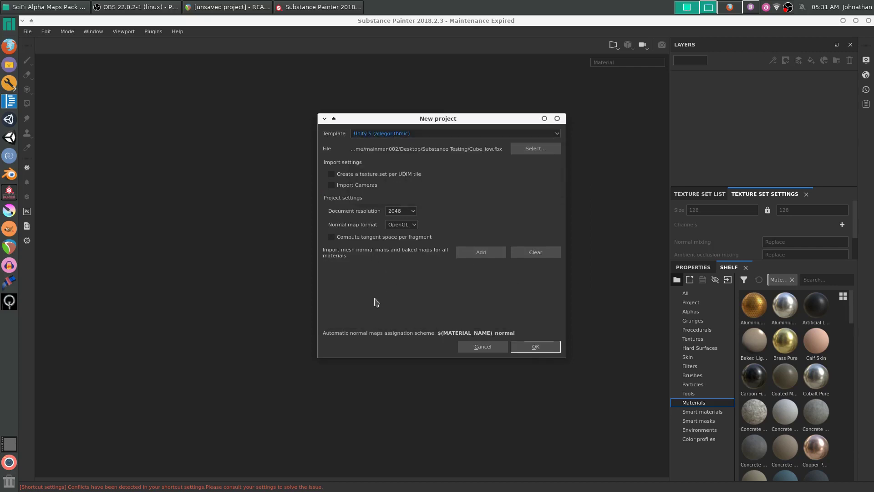
{"action": "left_click", "coordinate": [536, 347]}
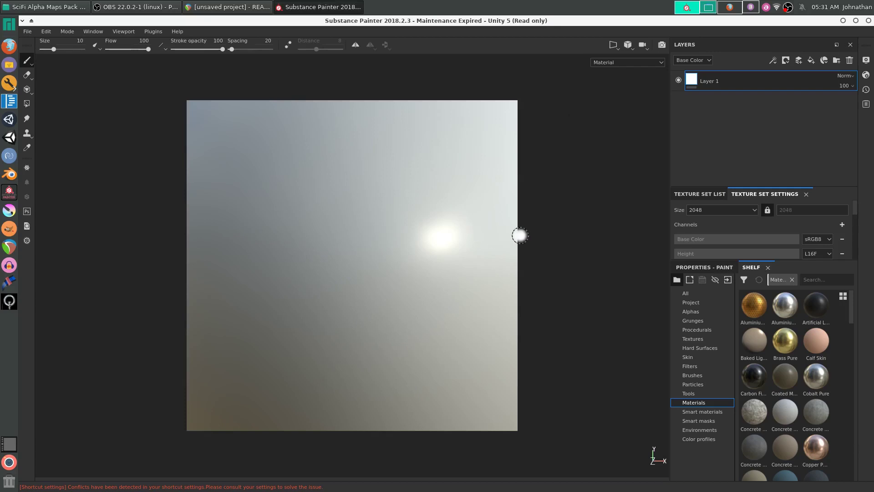
- Orbit around the plain white Cube_low slab and scroll down Texture Set Settings
{"action": "mouse_move", "coordinate": [548, 219]}
{"action": "left_mouse_down", "text": "alt"}
{"action": "mouse_move", "coordinate": [497, 214]}
{"action": "mouse_move", "coordinate": [382, 253]}
{"action": "mouse_move", "coordinate": [425, 254]}
{"action": "mouse_move", "coordinate": [310, 267]}
{"action": "mouse_move", "coordinate": [482, 277]}
{"action": "mouse_move", "coordinate": [447, 220]}
{"action": "mouse_move", "coordinate": [430, 269]}
{"action": "mouse_move", "coordinate": [482, 219]}
{"action": "mouse_move", "coordinate": [462, 306]}
{"action": "mouse_move", "coordinate": [476, 295]}
{"action": "left_mouse_up", "text": "alt"}
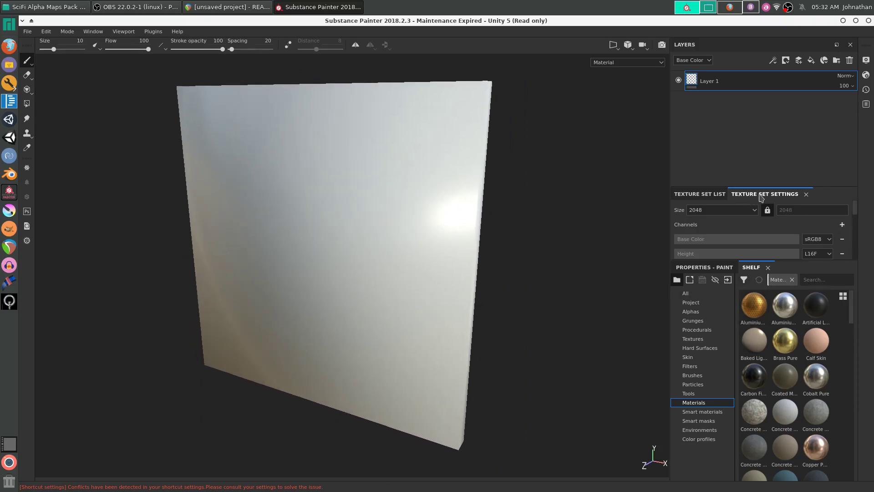
{"action": "scroll", "coordinate": [858, 212], "scroll_direction": "down", "scroll_amount": 5}
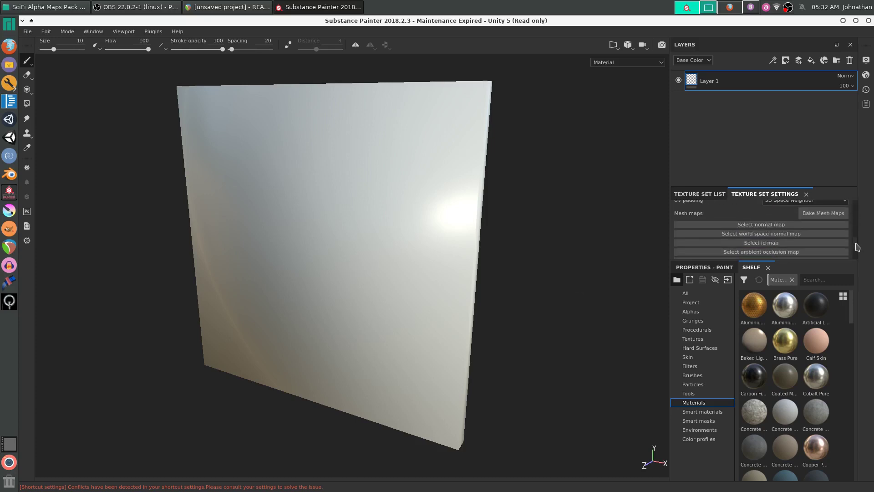
- In the baker, load Cube_high.fbx as the high definition mesh
{"action": "left_click", "coordinate": [810, 227]}
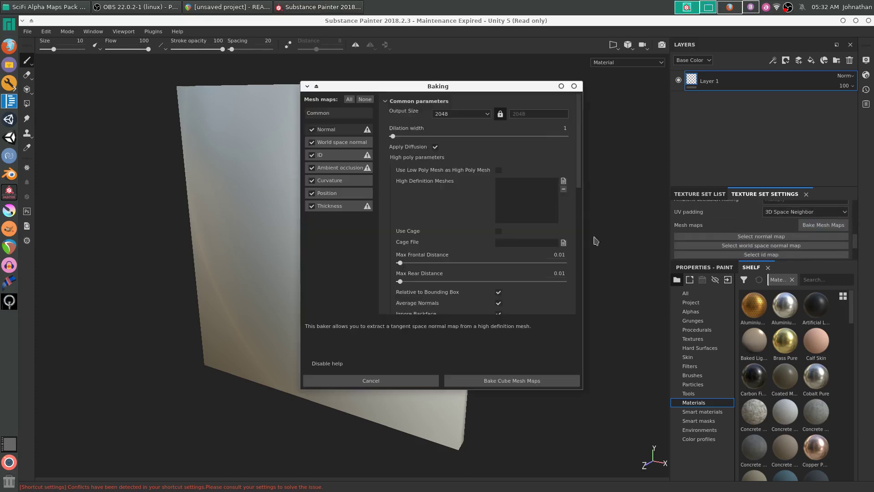
{"action": "left_click", "coordinate": [564, 182]}
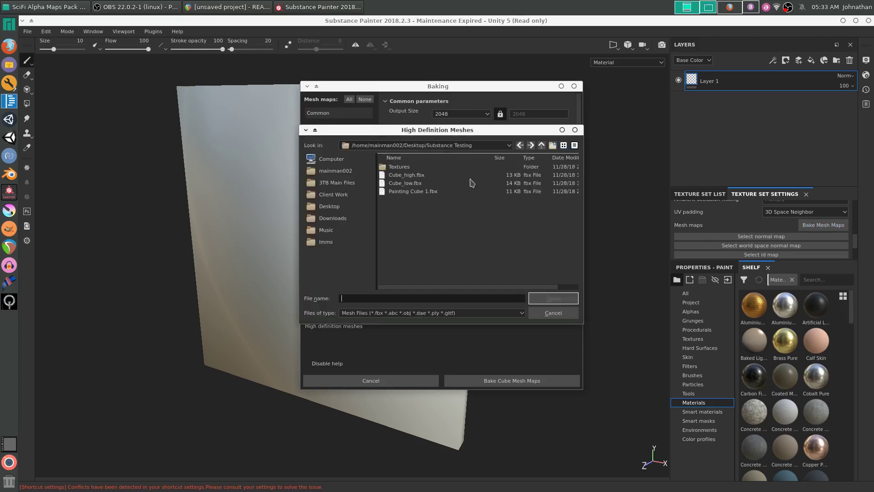
{"action": "left_click", "coordinate": [424, 176]}
{"action": "left_click", "coordinate": [553, 298]}
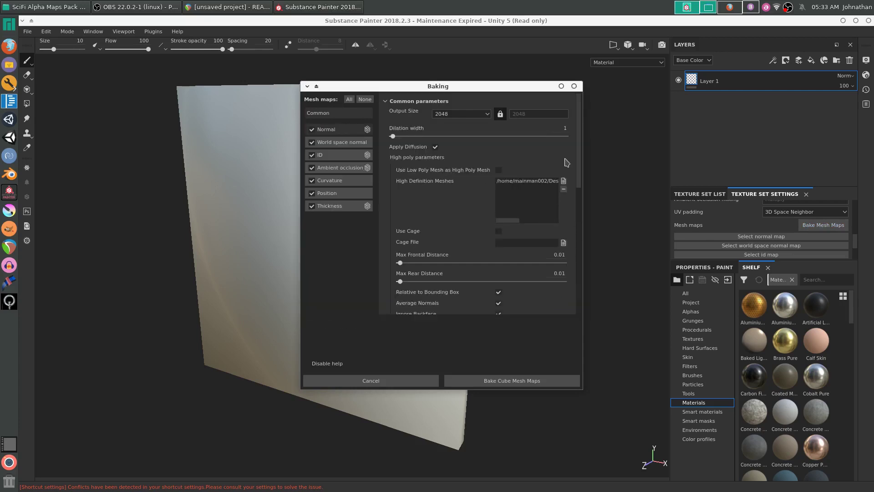
- Set mesh matching to By Mesh Name and antialiasing to Subsampling 2x2
{"action": "scroll", "coordinate": [546, 191], "scroll_direction": "down", "scroll_amount": 5}
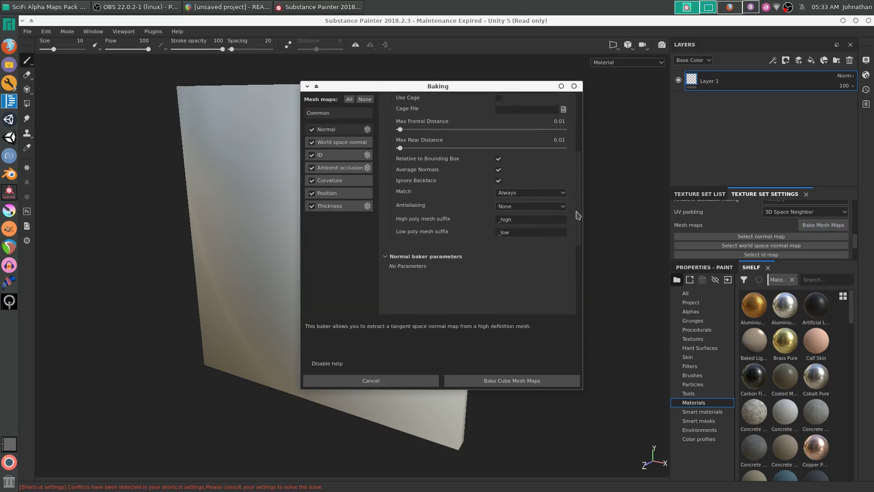
{"action": "left_click", "coordinate": [528, 193]}
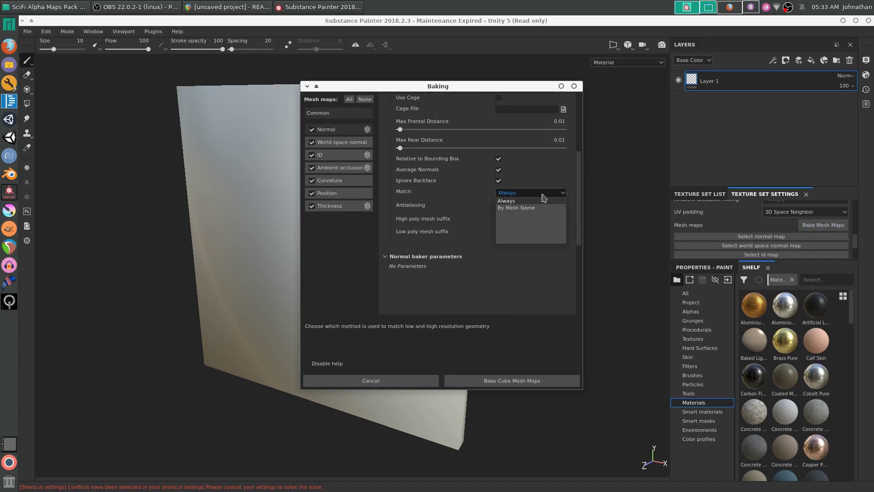
{"action": "left_click", "coordinate": [523, 207]}
{"action": "left_click", "coordinate": [509, 206]}
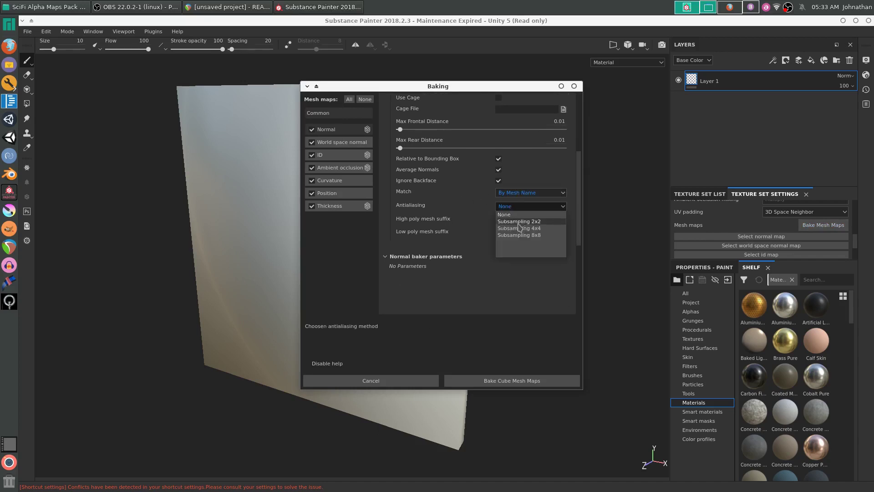
{"action": "left_click", "coordinate": [519, 228]}
{"action": "left_click", "coordinate": [524, 206]}
{"action": "left_click", "coordinate": [519, 222]}
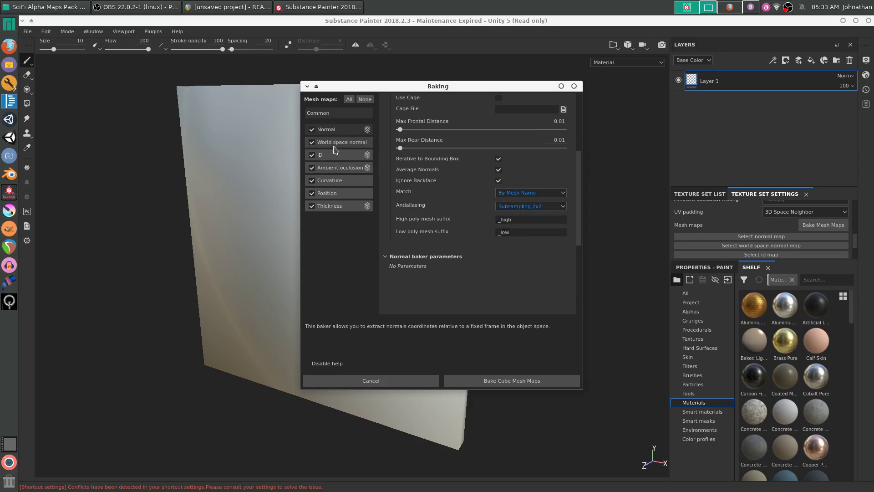
- Limit ambient occlusion and thickness self occlusion to Only Same Mesh Name, then bake
{"action": "left_click", "coordinate": [339, 168]}
{"action": "left_click", "coordinate": [484, 220]}
{"action": "left_click", "coordinate": [482, 236]}
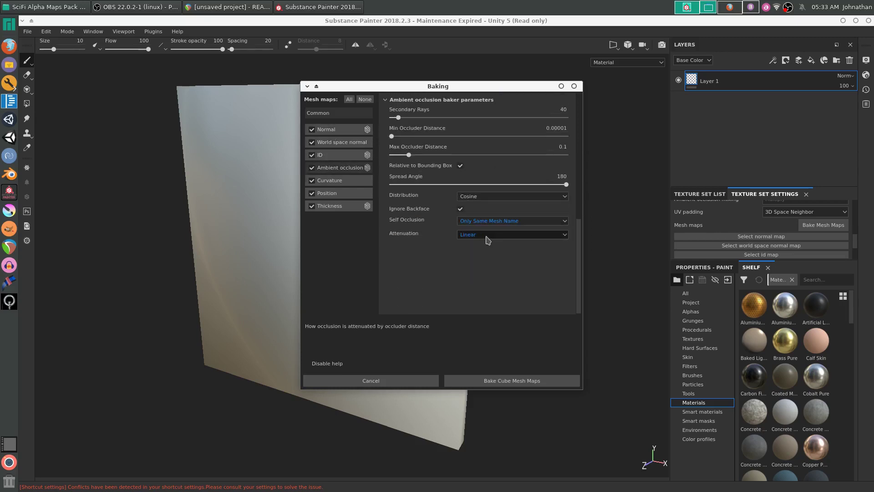
{"action": "left_click", "coordinate": [341, 205]}
{"action": "left_click", "coordinate": [485, 221]}
{"action": "left_click", "coordinate": [479, 237]}
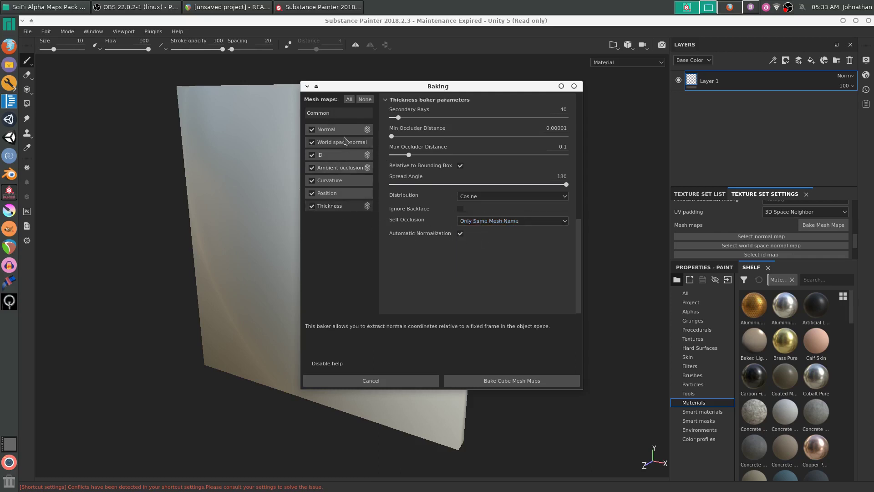
{"action": "left_click", "coordinate": [328, 130]}
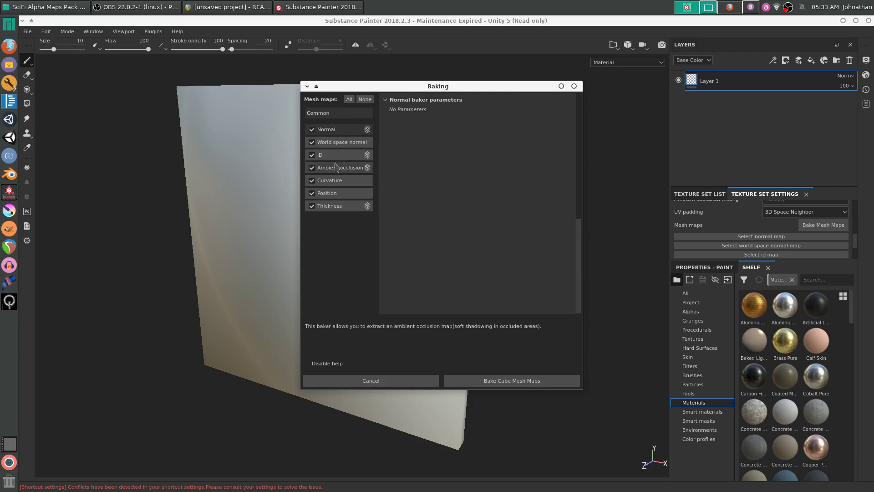
{"action": "left_click", "coordinate": [485, 375]}
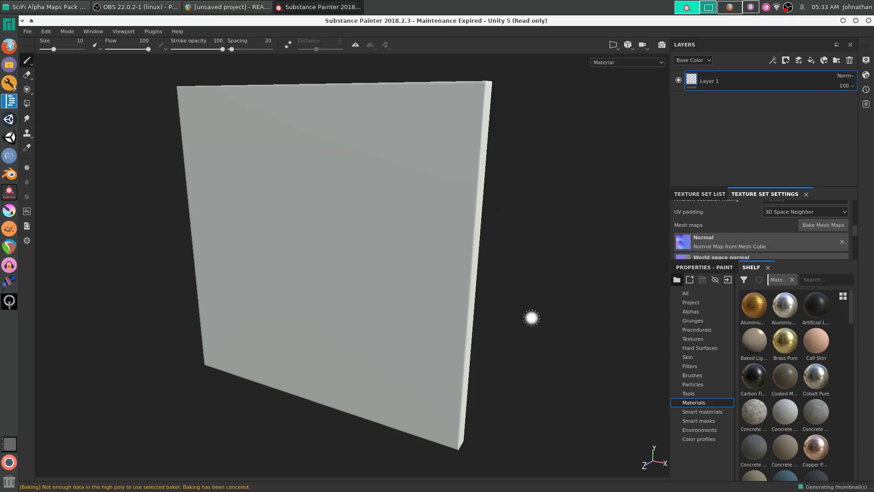
- Search smart materials for 'gun', apply Steel Gun Painted to the cube, and add a fill layer above it
{"action": "left_click_drag", "start_coordinate": [541, 302], "coordinate": [524, 294], "text": "alt"}
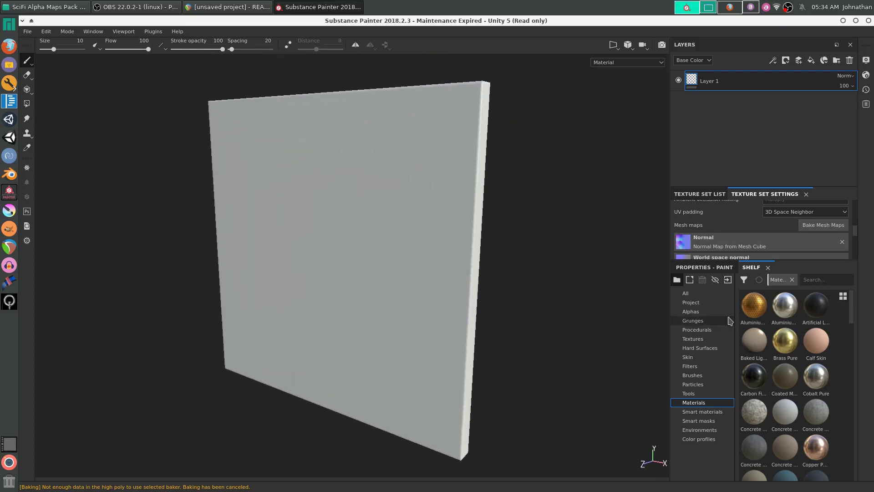
{"action": "left_click", "coordinate": [704, 412]}
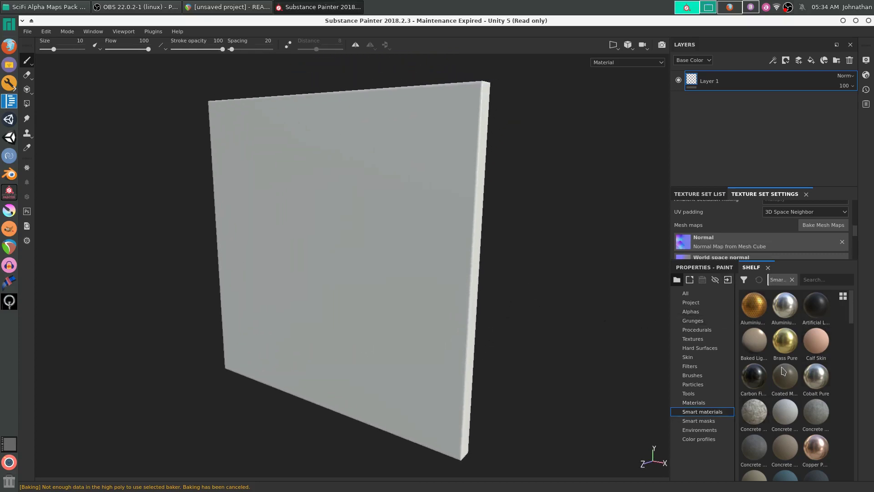
{"action": "left_click", "coordinate": [814, 280]}
{"action": "type", "text": "gun"}
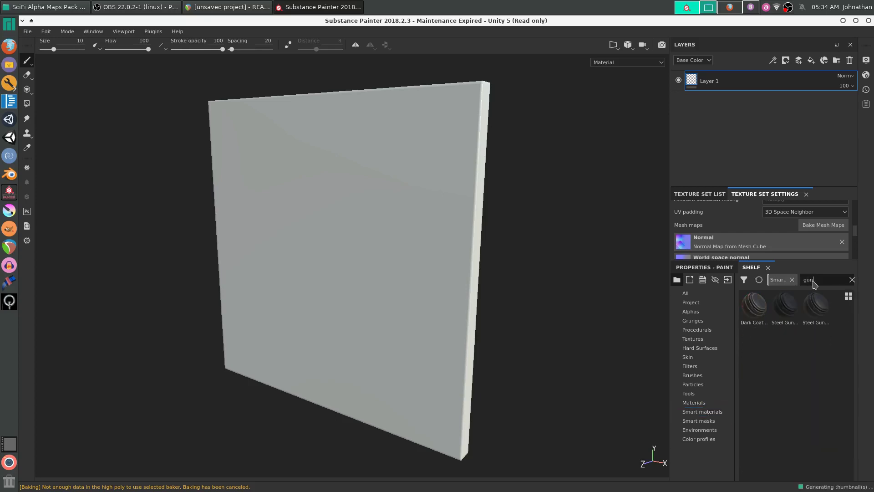
{"action": "mouse_move", "coordinate": [826, 313]}
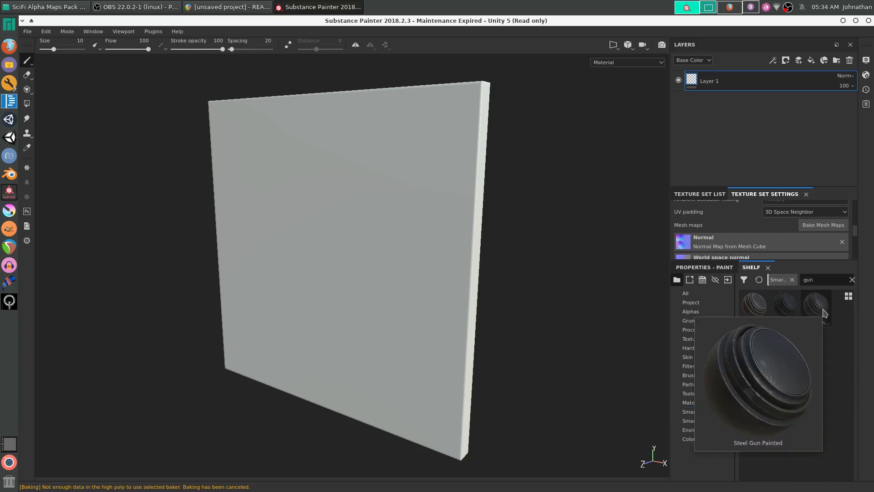
{"action": "left_click_drag", "start_coordinate": [825, 313], "coordinate": [743, 159]}
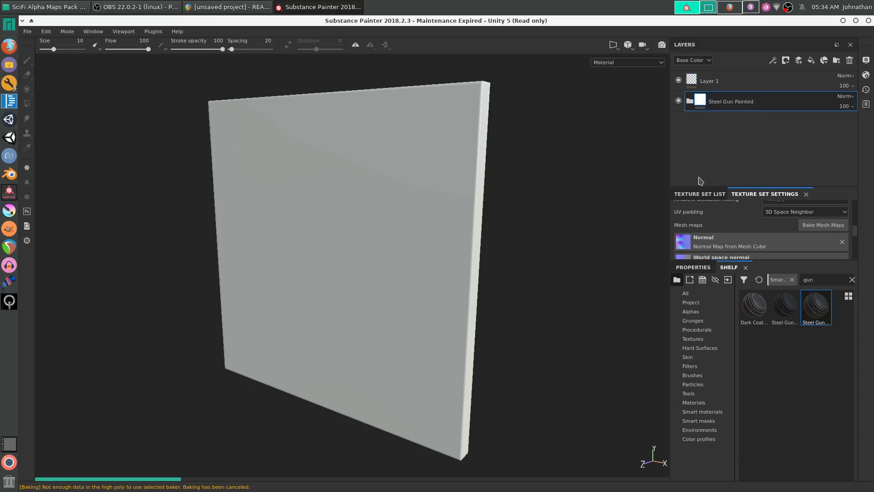
{"action": "mouse_move", "coordinate": [446, 273]}
{"action": "left_mouse_down", "text": "alt"}
{"action": "mouse_move", "coordinate": [495, 208]}
{"action": "mouse_move", "coordinate": [389, 244]}
{"action": "mouse_move", "coordinate": [353, 303]}
{"action": "mouse_move", "coordinate": [354, 341]}
{"action": "mouse_move", "coordinate": [428, 305]}
{"action": "mouse_move", "coordinate": [505, 244]}
{"action": "mouse_move", "coordinate": [431, 316]}
{"action": "mouse_move", "coordinate": [480, 306]}
{"action": "mouse_move", "coordinate": [452, 316]}
{"action": "mouse_move", "coordinate": [465, 303]}
{"action": "left_mouse_up", "text": "alt"}
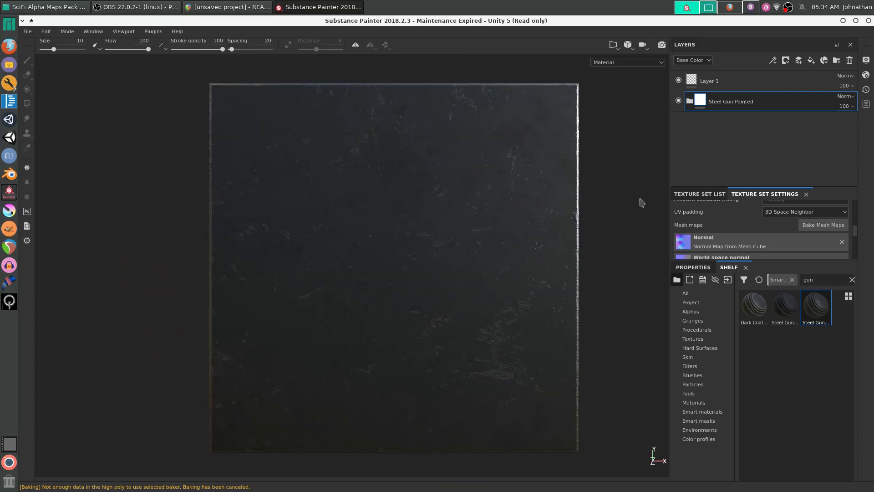
{"action": "mouse_move", "coordinate": [697, 81]}
{"action": "left_mouse_down"}
{"action": "mouse_move", "coordinate": [732, 102]}
{"action": "mouse_move", "coordinate": [714, 103]}
{"action": "left_mouse_up"}
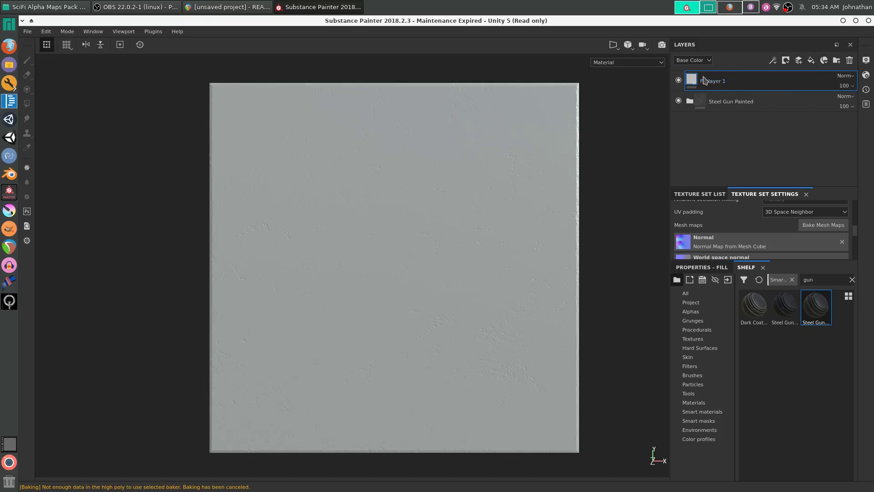
- Rename the new fill layer to Alphas
{"action": "double_click", "coordinate": [715, 82]}
{"action": "type", "text": "Al"}
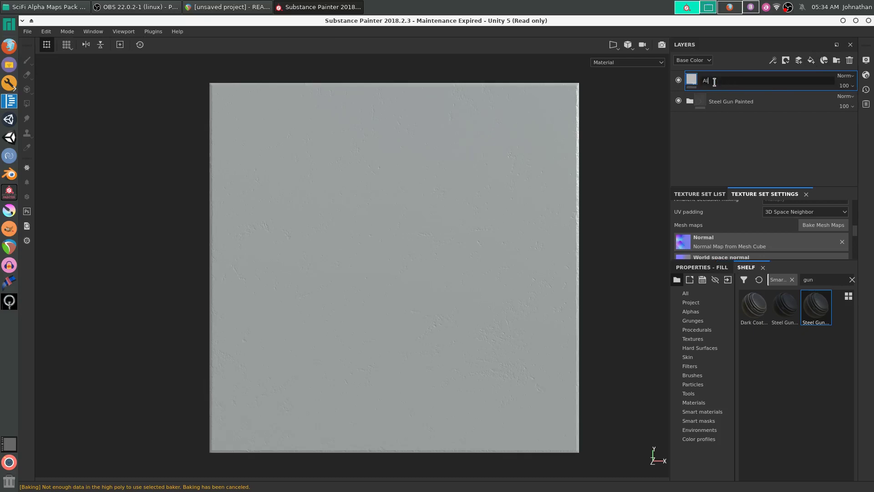
{"action": "type", "text": "phas"}
{"action": "key", "text": "Return"}
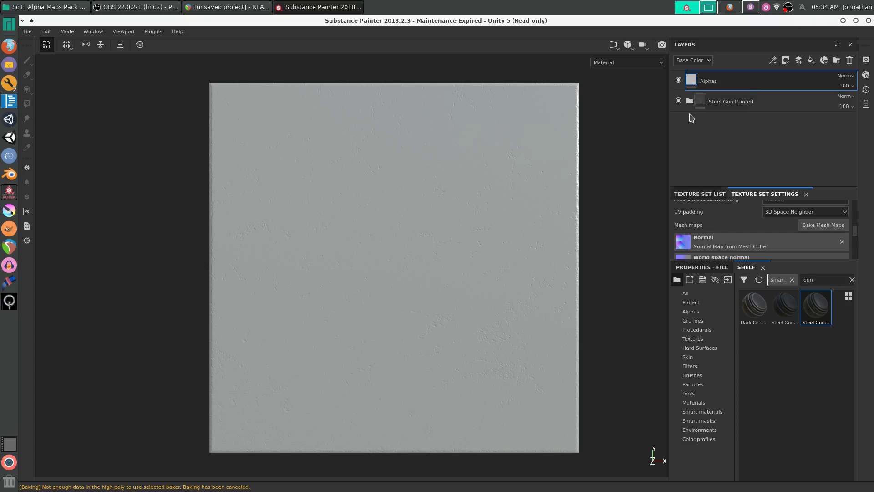
- Give the Alphas layer a black mask and select its fill content
{"action": "right_click", "coordinate": [691, 83]}
{"action": "left_click", "coordinate": [713, 91]}
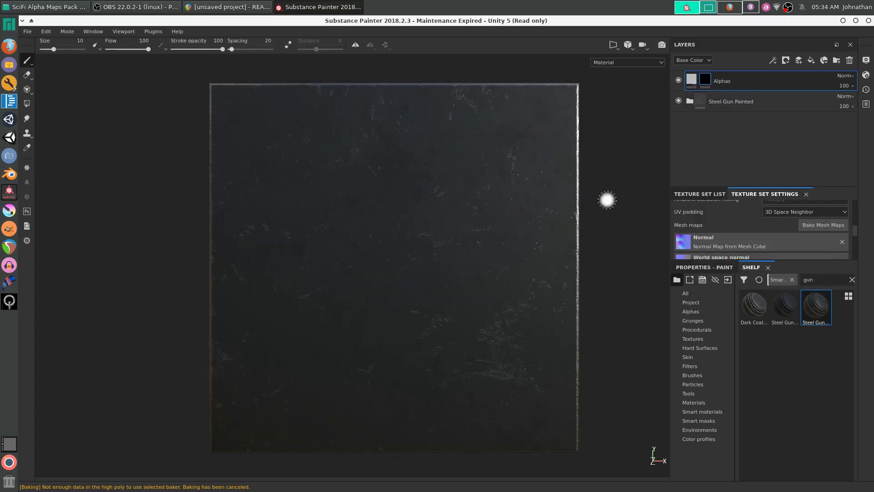
{"action": "left_click", "coordinate": [696, 80]}
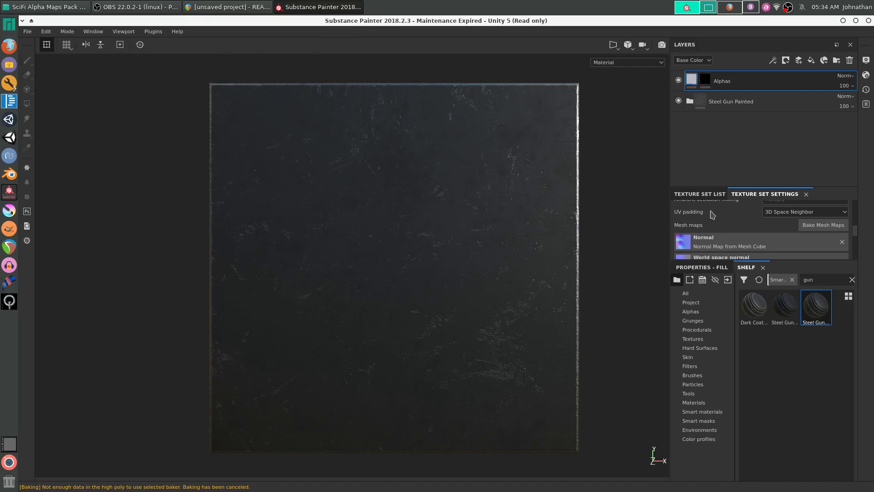
{"action": "left_click", "coordinate": [704, 268]}
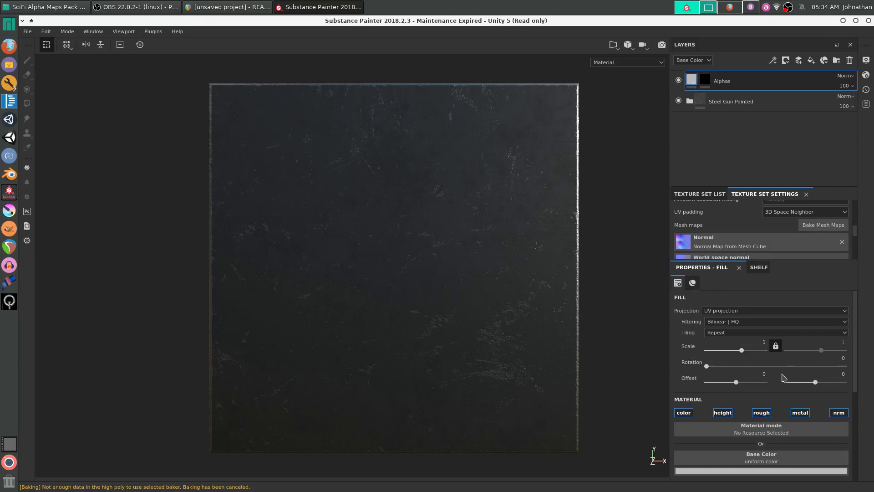
- Disable the Alphas fill's colour channel and set its height to -1
{"action": "left_click_drag", "start_coordinate": [853, 346], "coordinate": [847, 416]}
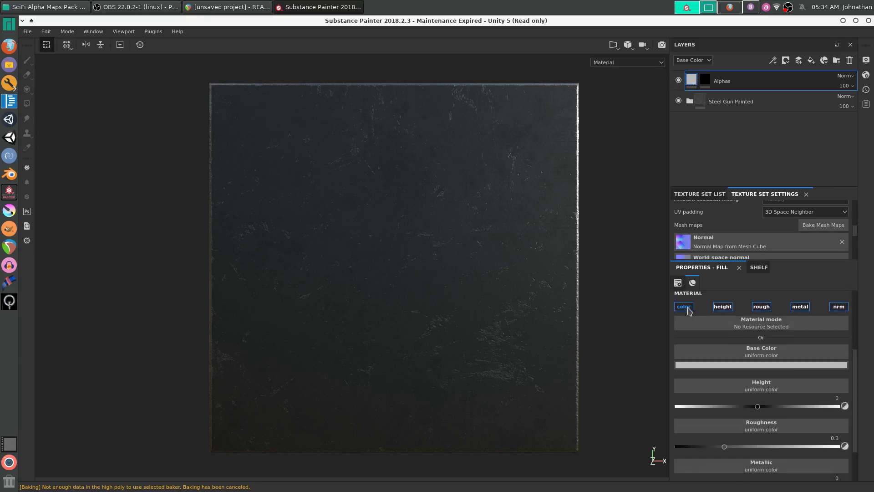
{"action": "left_click", "coordinate": [687, 309]}
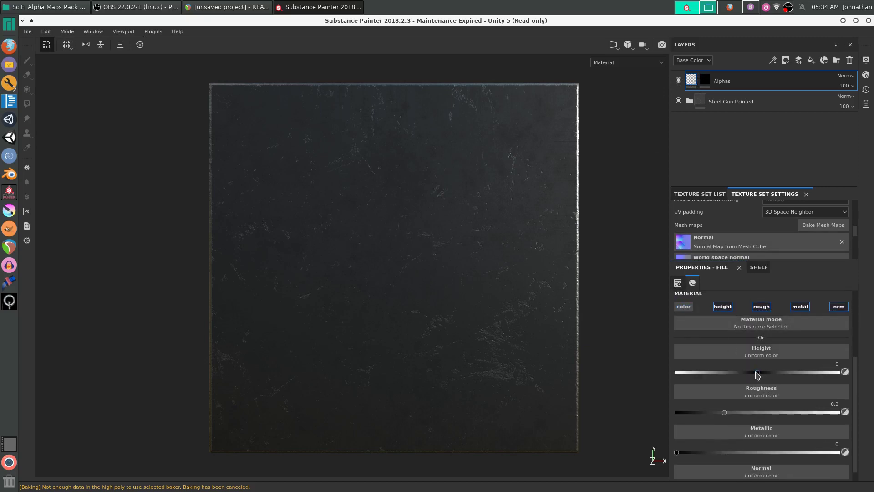
{"action": "left_click_drag", "start_coordinate": [757, 375], "coordinate": [638, 370]}
- Add a Paint effect to the Alphas mask, test a stroke and undo it
{"action": "left_click", "coordinate": [705, 80]}
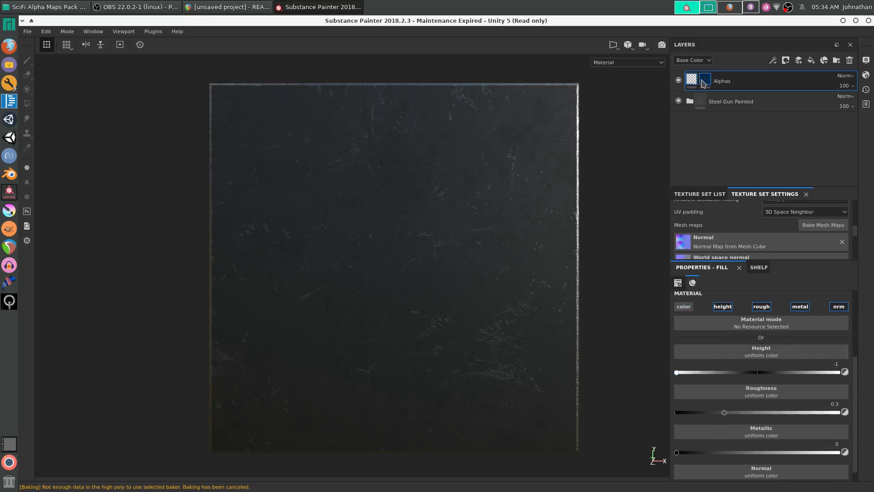
{"action": "left_click", "coordinate": [774, 62]}
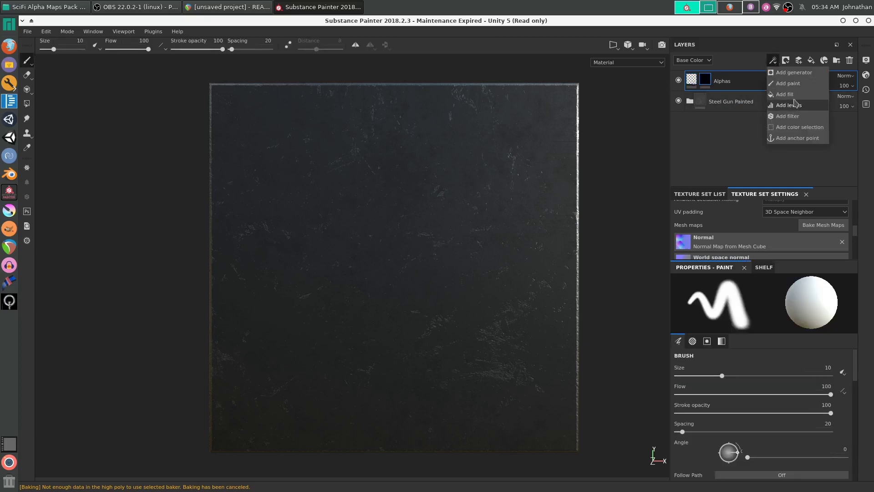
{"action": "left_click", "coordinate": [791, 84]}
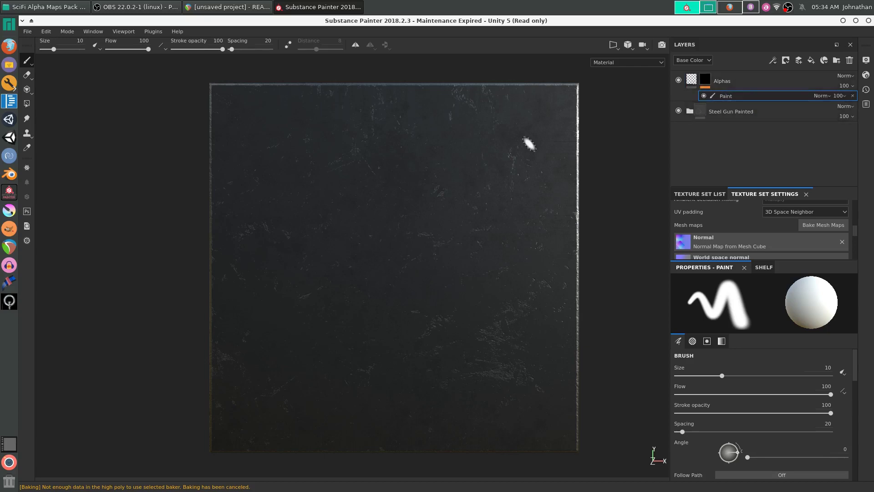
{"action": "mouse_move", "coordinate": [442, 145]}
{"action": "left_mouse_down"}
{"action": "mouse_move", "coordinate": [367, 184]}
{"action": "mouse_move", "coordinate": [455, 239]}
{"action": "mouse_move", "coordinate": [394, 346]}
{"action": "mouse_move", "coordinate": [369, 342]}
{"action": "left_mouse_up"}
{"action": "mouse_move", "coordinate": [494, 209]}
{"action": "left_mouse_down", "text": "alt"}
{"action": "mouse_move", "coordinate": [469, 215]}
{"action": "mouse_move", "coordinate": [488, 210]}
{"action": "left_mouse_up", "text": "alt"}
{"action": "key", "text": "ctrl+z"}
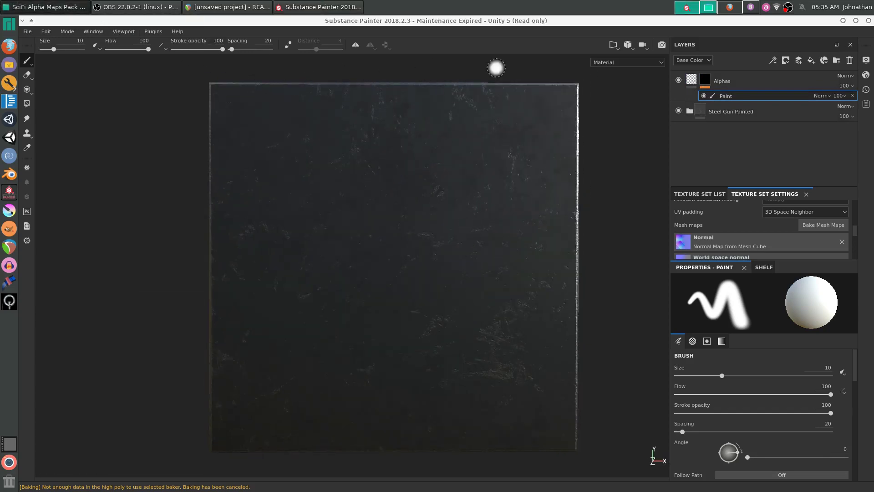
{"action": "key", "text": "alt+Tab"}
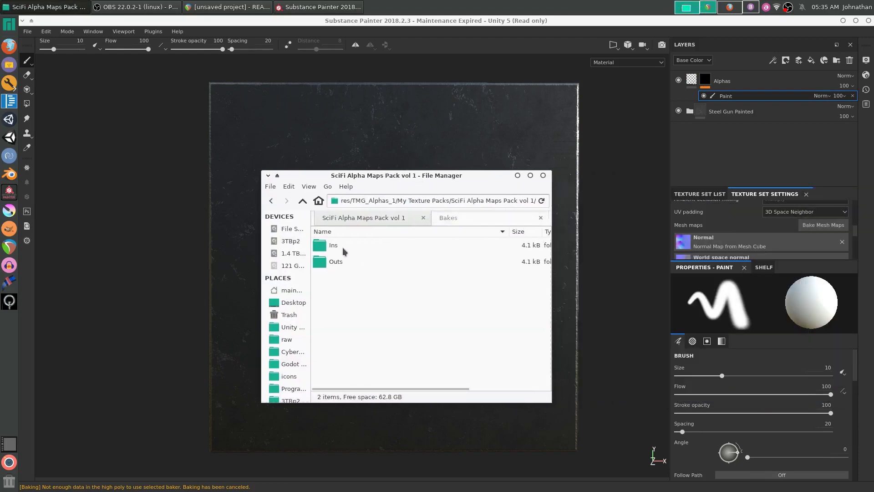
- Select all five PNGs in Ins > Wall Panels and drop them onto Substance Painter's shelf
{"action": "double_click", "coordinate": [343, 246]}
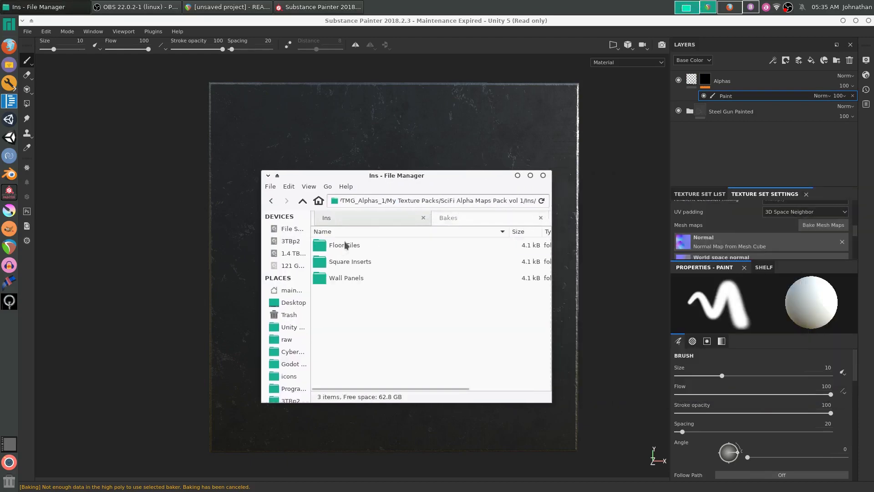
{"action": "double_click", "coordinate": [349, 278]}
{"action": "left_click", "coordinate": [358, 266]}
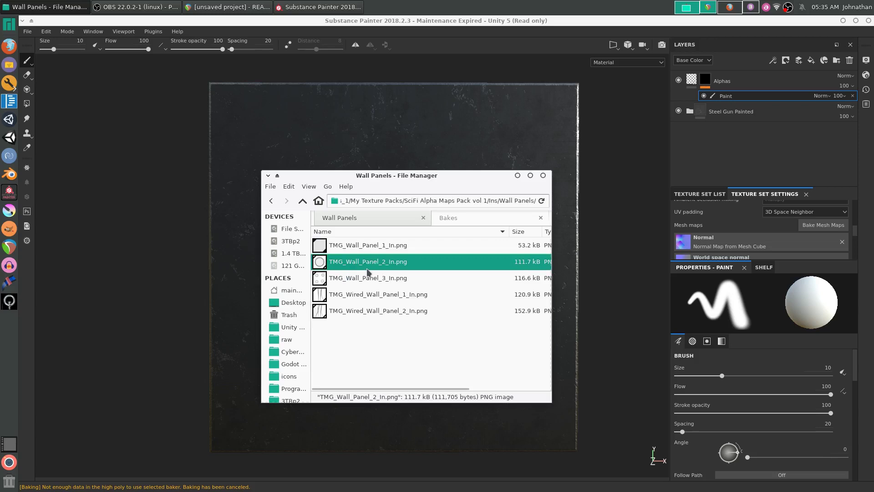
{"action": "key", "text": "ctrl+a"}
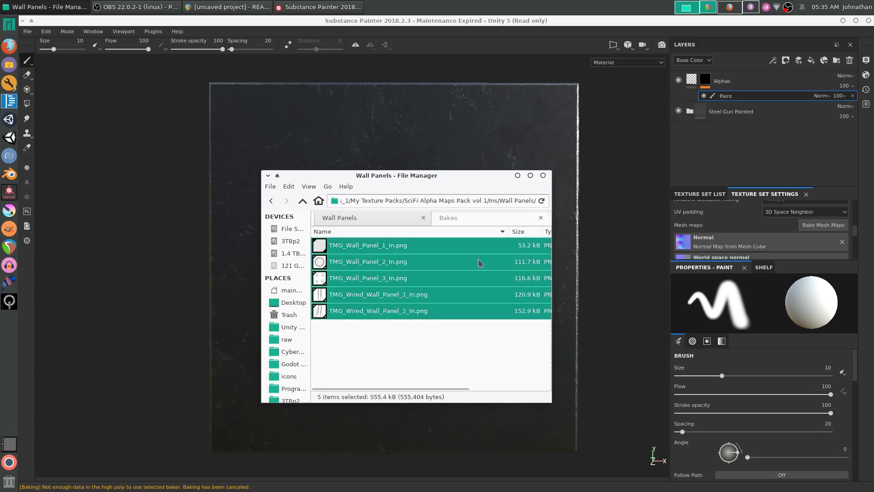
{"action": "left_click", "coordinate": [764, 268]}
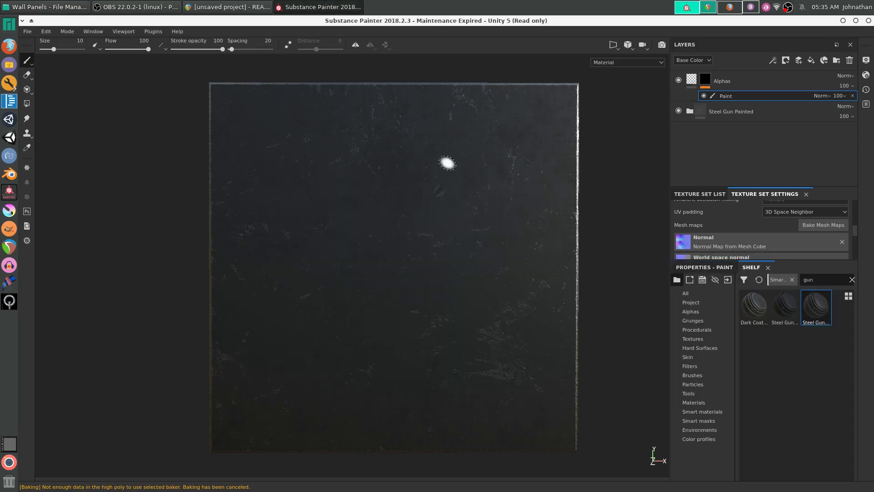
{"action": "left_click", "coordinate": [67, 7]}
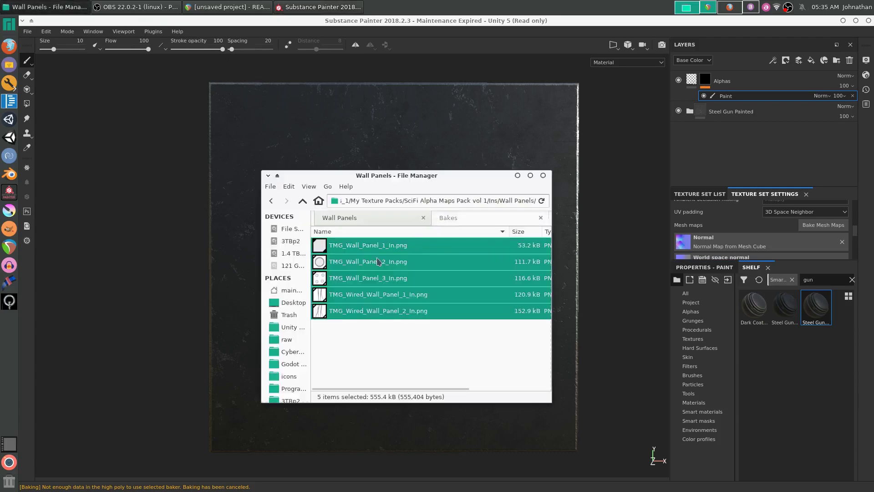
{"action": "mouse_move", "coordinate": [376, 258]}
{"action": "left_mouse_down"}
{"action": "mouse_move", "coordinate": [685, 303]}
{"action": "mouse_move", "coordinate": [791, 352]}
{"action": "left_mouse_up"}
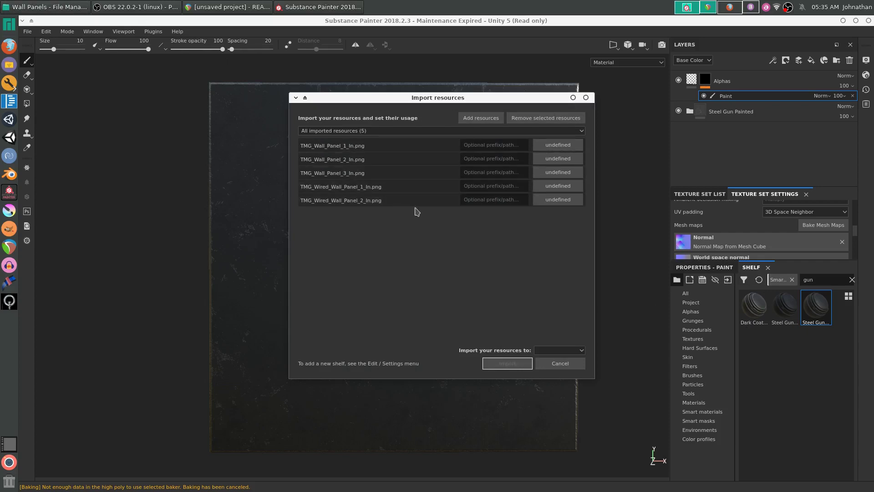
- Import the five wall panel PNGs as alpha into the project 'Unity 5'
{"action": "left_click", "coordinate": [555, 146]}
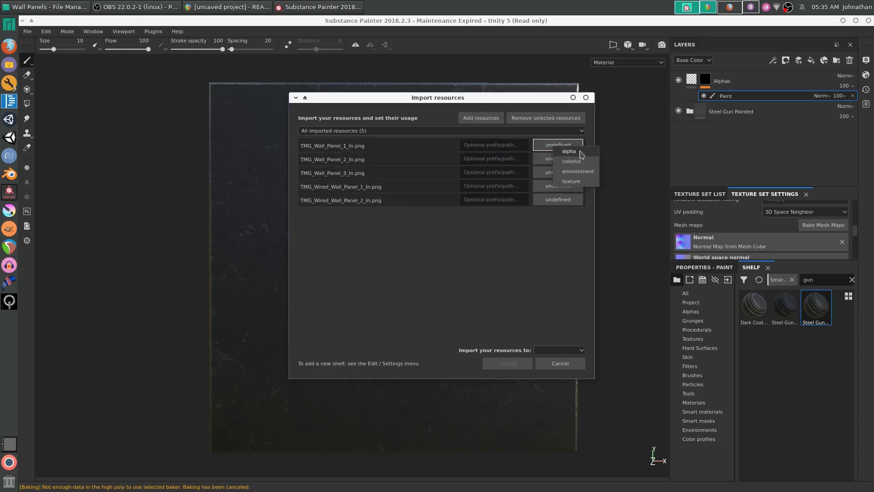
{"action": "left_click", "coordinate": [575, 152]}
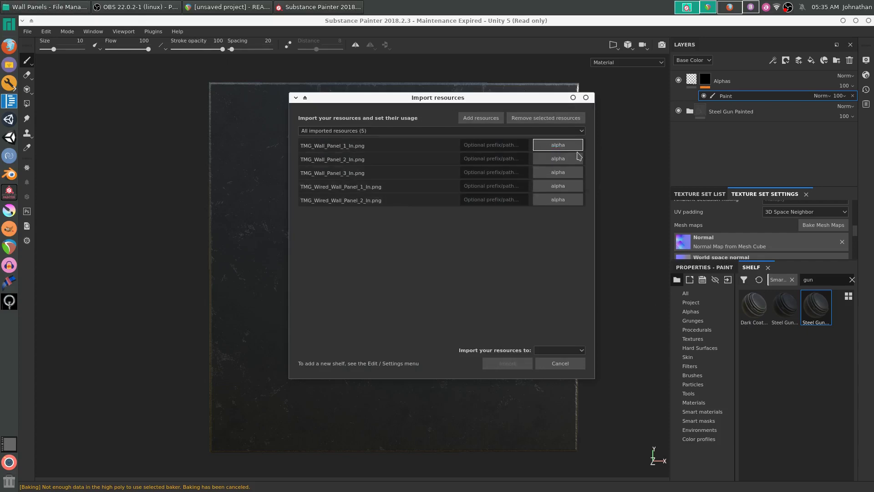
{"action": "left_click", "coordinate": [578, 350]}
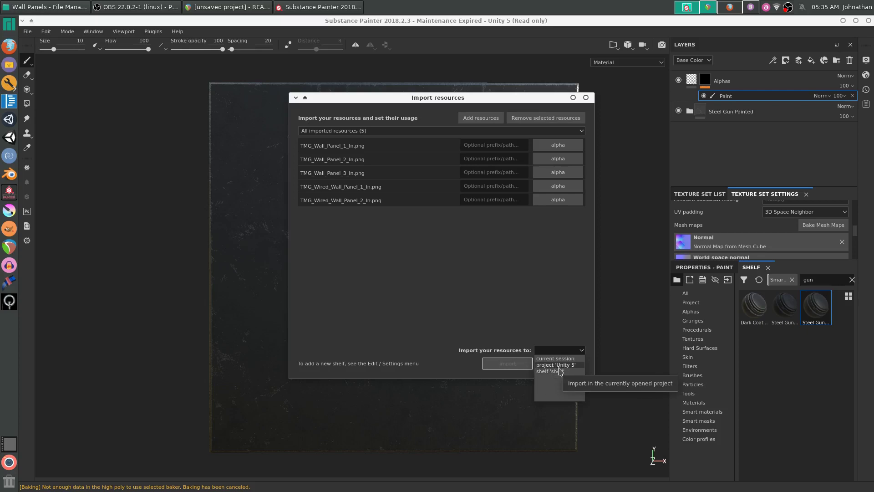
{"action": "left_click", "coordinate": [563, 366]}
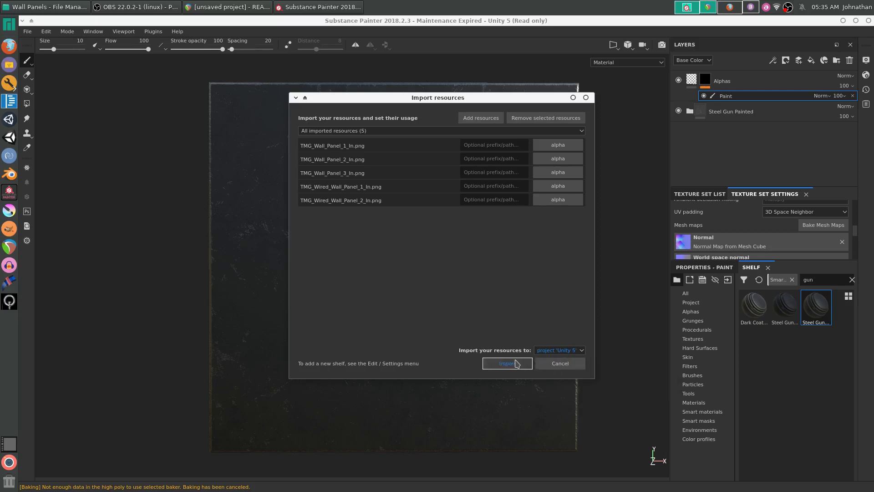
{"action": "left_click", "coordinate": [508, 364]}
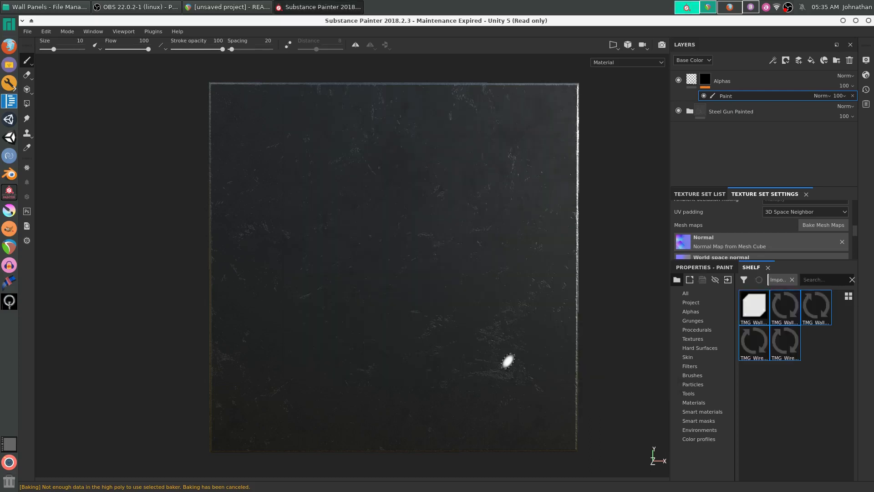
- Load the second wired wall panel alpha, enlarge the brush, and stamp two test insets
{"action": "left_click", "coordinate": [812, 381]}
{"action": "left_click", "coordinate": [783, 349]}
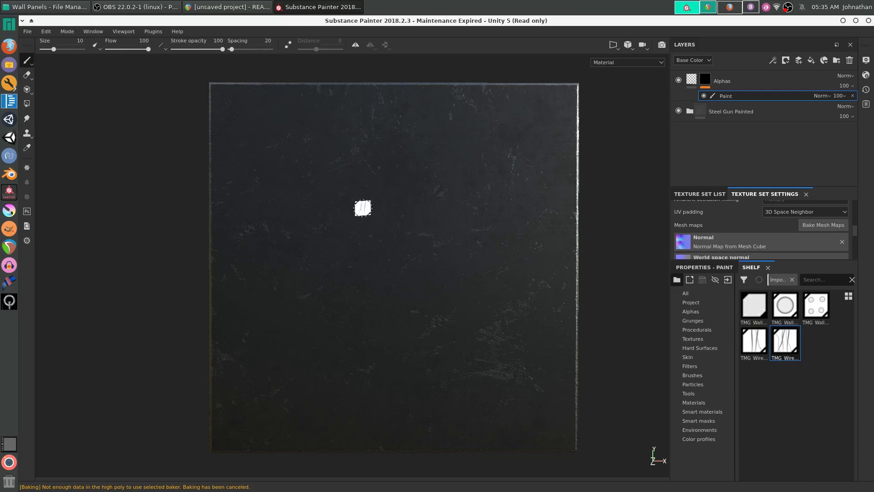
{"action": "mouse_move", "coordinate": [361, 207]}
{"action": "right_mouse_down", "text": "ctrl"}
{"action": "mouse_move", "coordinate": [372, 205]}
{"action": "mouse_move", "coordinate": [361, 209]}
{"action": "mouse_move", "coordinate": [362, 222]}
{"action": "mouse_move", "coordinate": [401, 216]}
{"action": "right_mouse_up", "text": "ctrl"}
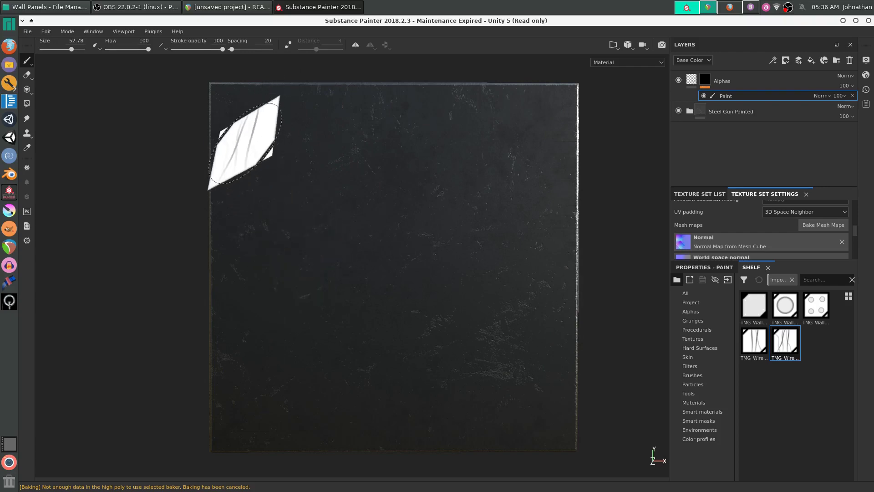
{"action": "left_click", "coordinate": [245, 128]}
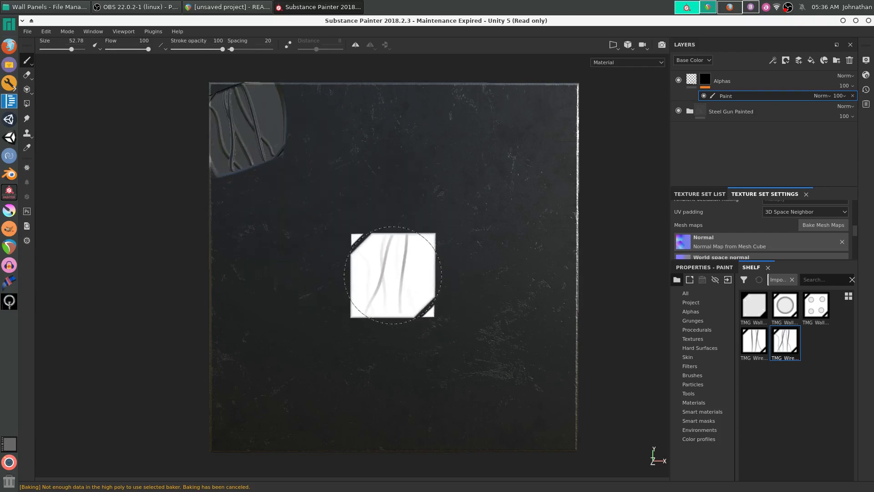
{"action": "left_click", "coordinate": [391, 264]}
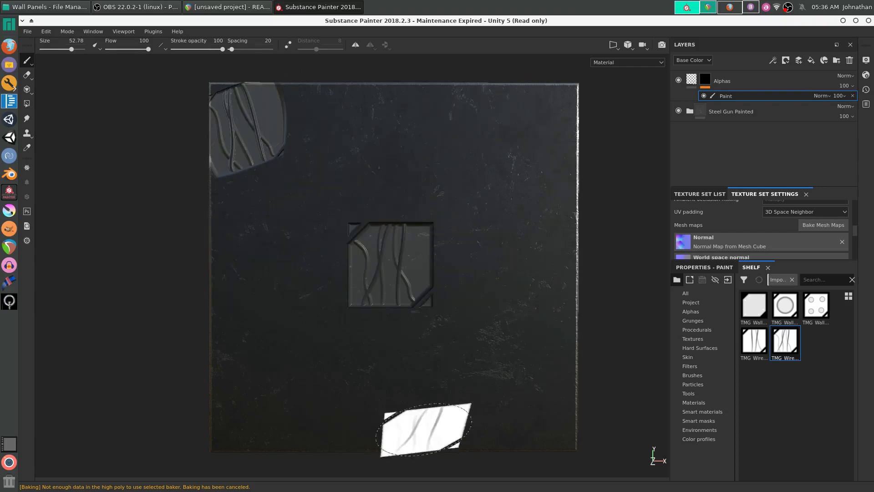
- Undo the test wire-panel stamps so the steel face is clean
{"action": "key", "text": "ctrl"}
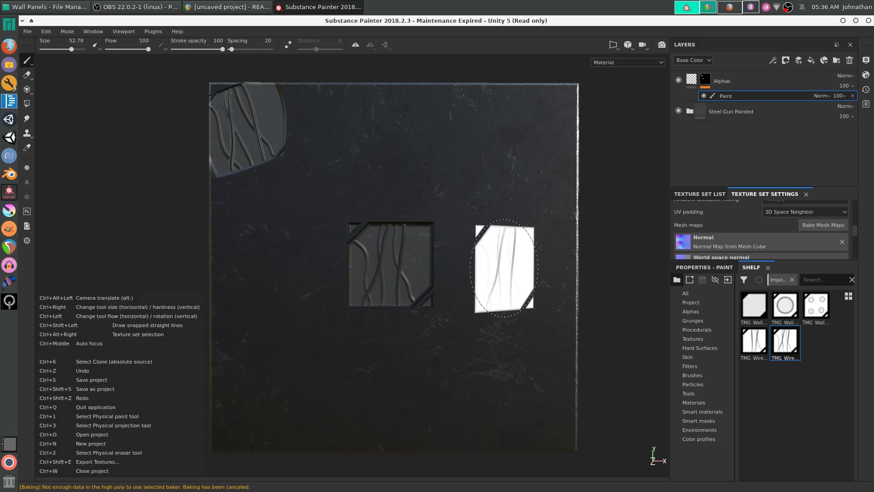
{"action": "key", "text": "ctrl+z"}
{"action": "key", "text": "ctrl+z"}
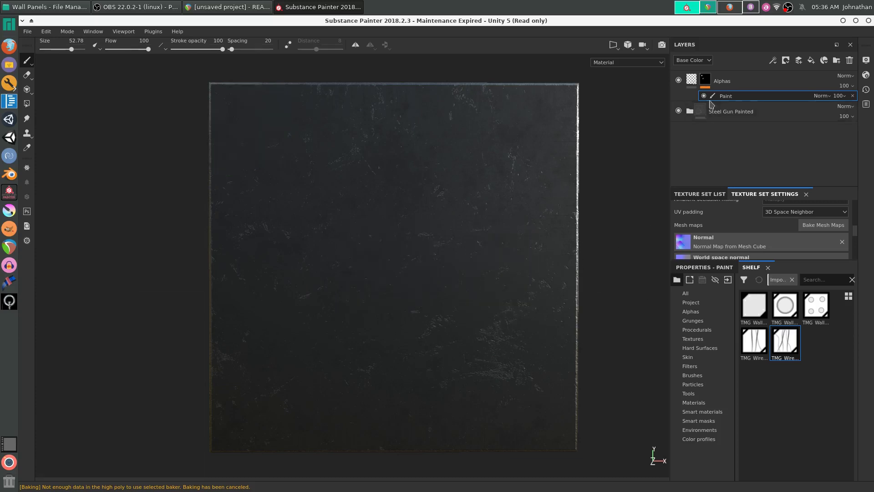
{"action": "left_click", "coordinate": [712, 269]}
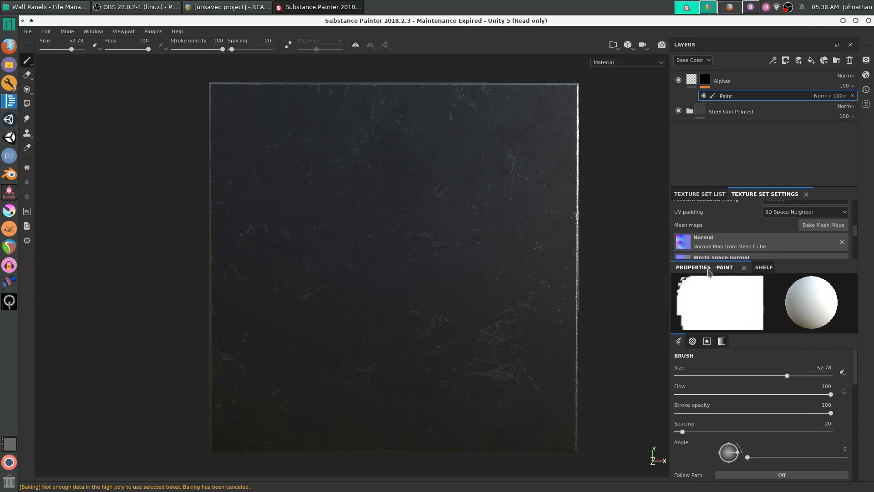
- Change the brush Alignment from Tangent | Wrap to Camera
{"action": "left_click_drag", "start_coordinate": [859, 359], "coordinate": [856, 415]}
{"action": "left_click", "coordinate": [743, 399]}
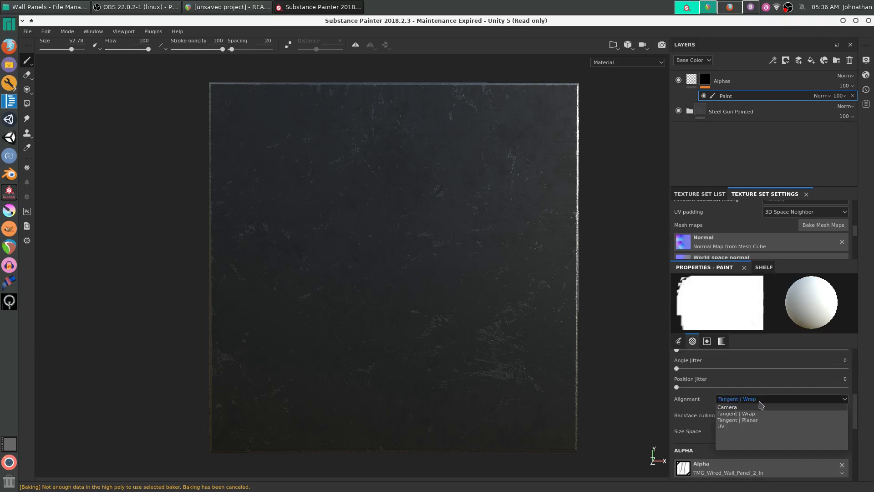
{"action": "left_click", "coordinate": [738, 408]}
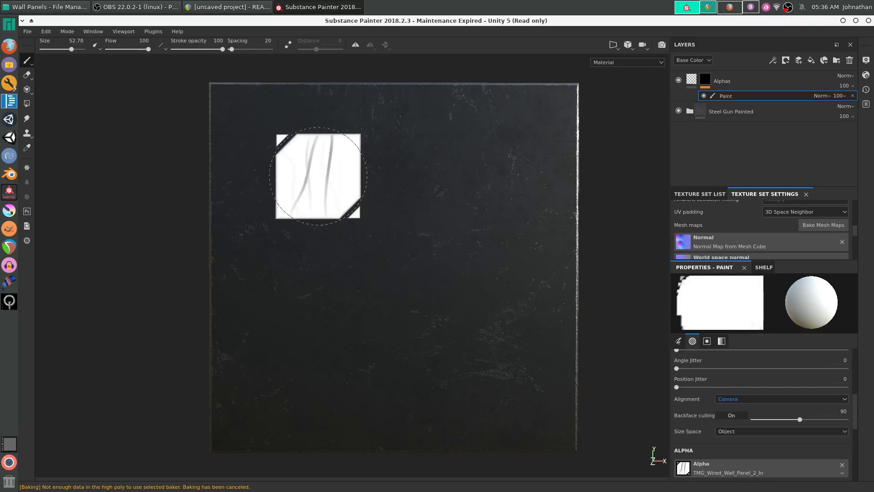
- Stamp the wired-panel inset at the top-left, top-right, bottom-right and bottom-left corners, undoing a misplaced stamp
{"action": "left_click", "coordinate": [265, 142]}
{"action": "left_click", "coordinate": [534, 137]}
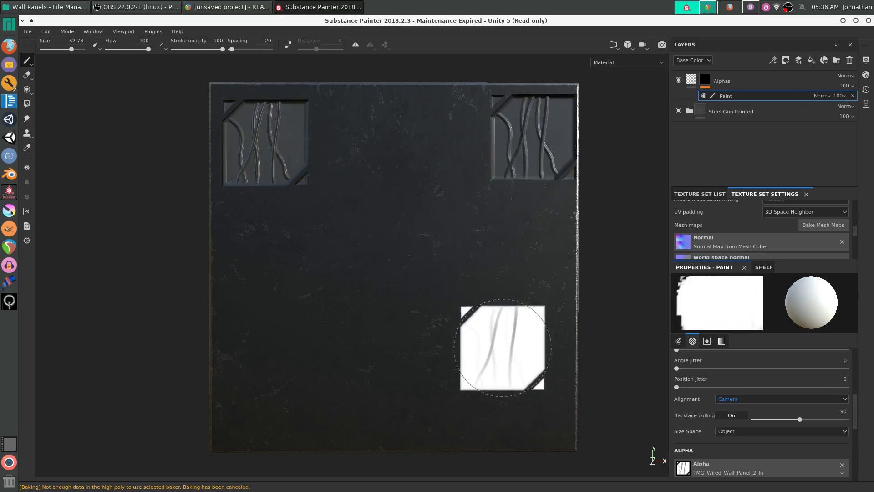
{"action": "left_click", "coordinate": [520, 380]}
{"action": "key", "text": "ctrl+z"}
{"action": "key", "text": "ctrl+z"}
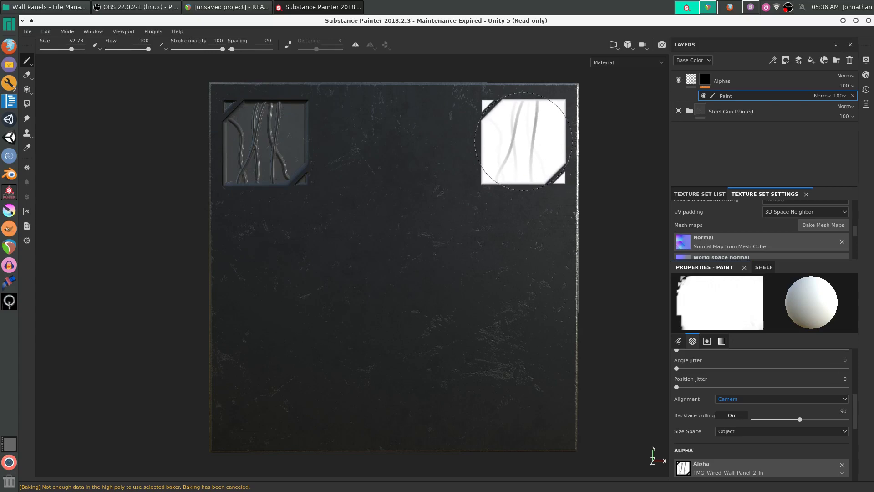
{"action": "left_click", "coordinate": [521, 142]}
{"action": "left_click", "coordinate": [524, 395]}
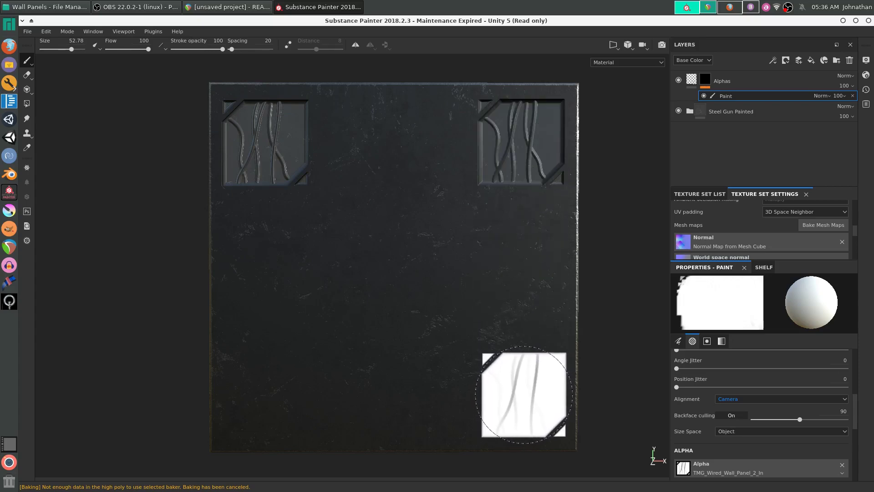
{"action": "left_click", "coordinate": [263, 396]}
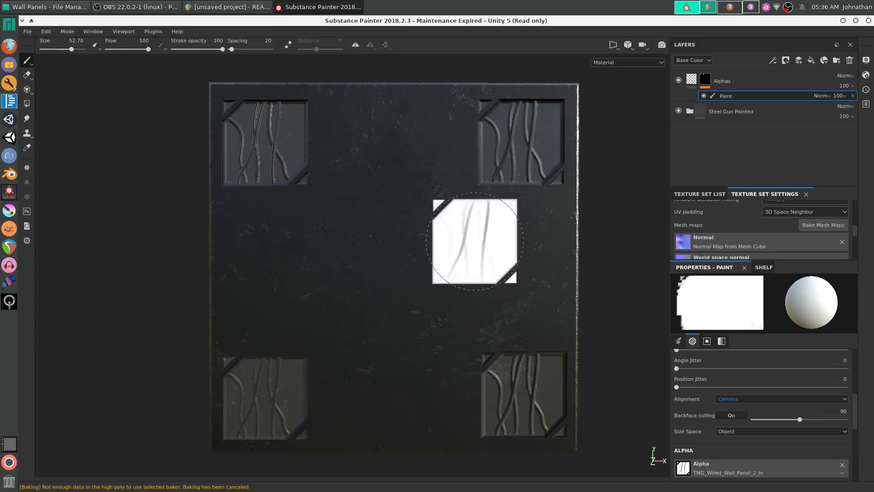
- Rotate the lighting and orbit and zoom the view to inspect the stamped insets
{"action": "mouse_move", "coordinate": [415, 248]}
{"action": "right_mouse_down", "text": "shift"}
{"action": "mouse_move", "coordinate": [438, 248]}
{"action": "mouse_move", "coordinate": [383, 261]}
{"action": "mouse_move", "coordinate": [404, 262]}
{"action": "right_mouse_up", "text": "shift"}
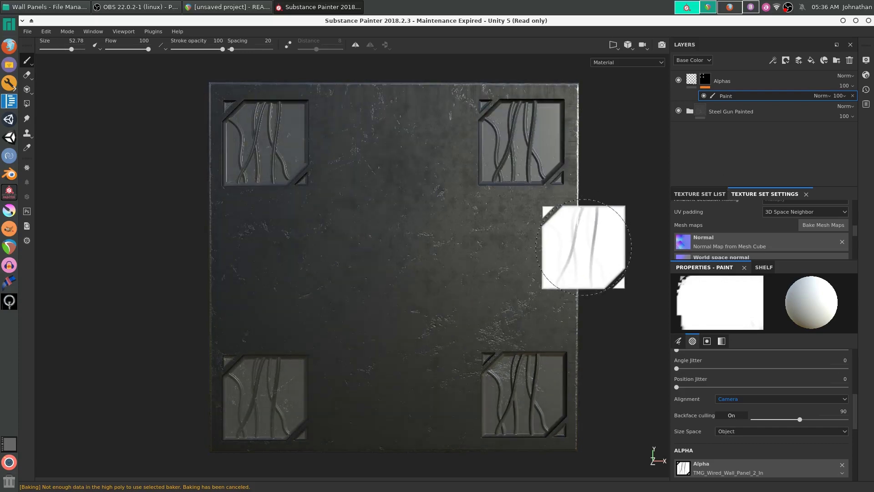
{"action": "left_click_drag", "start_coordinate": [567, 212], "coordinate": [540, 196], "text": "alt"}
{"action": "scroll", "coordinate": [540, 196], "scroll_direction": "up", "scroll_amount": 5}
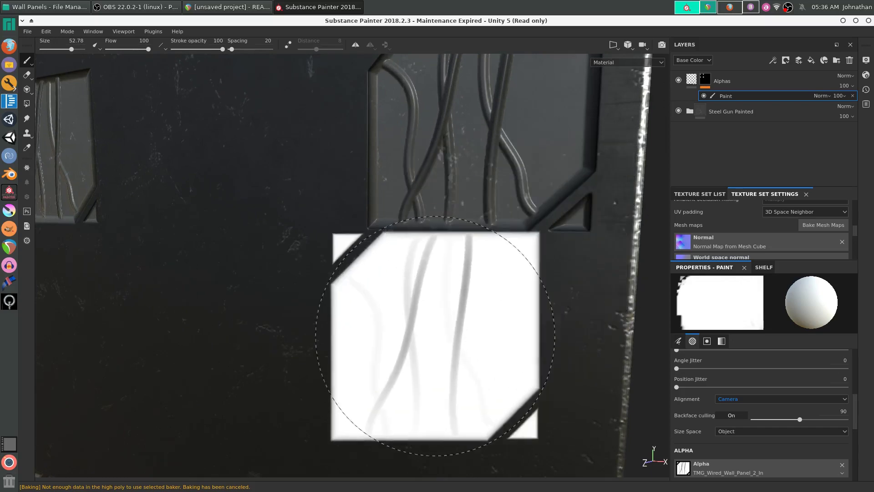
{"action": "mouse_move", "coordinate": [488, 127]}
{"action": "left_mouse_down", "text": "alt"}
{"action": "mouse_move", "coordinate": [448, 317]}
{"action": "mouse_move", "coordinate": [438, 314]}
{"action": "left_mouse_up", "text": "alt"}
{"action": "right_click_drag", "start_coordinate": [437, 314], "coordinate": [451, 311], "text": "shift"}
{"action": "scroll", "coordinate": [396, 377], "scroll_direction": "down", "scroll_amount": 8}
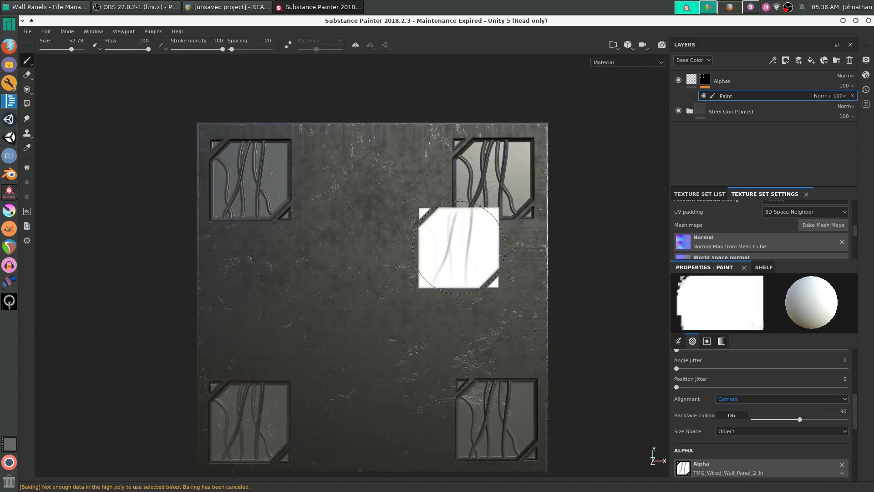
{"action": "left_click", "coordinate": [27, 31]}
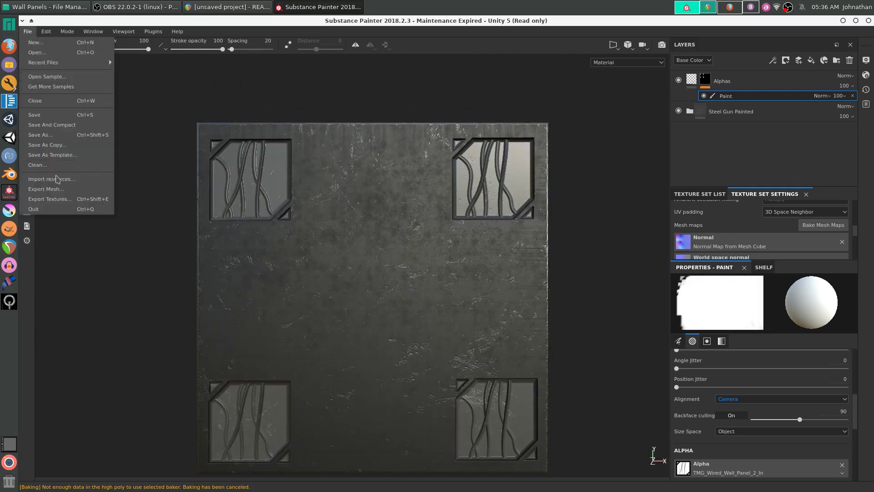
- Add a new export configuration preset named Normal2
{"action": "left_click", "coordinate": [52, 199]}
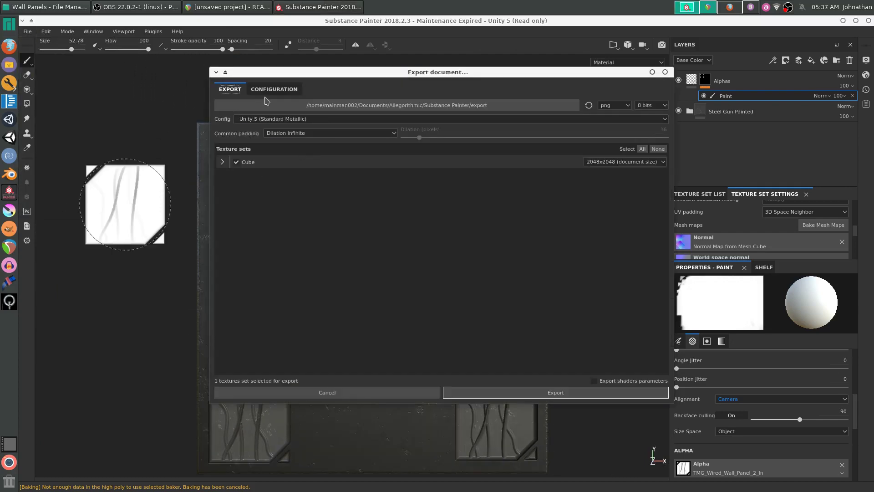
{"action": "left_click", "coordinate": [266, 91]}
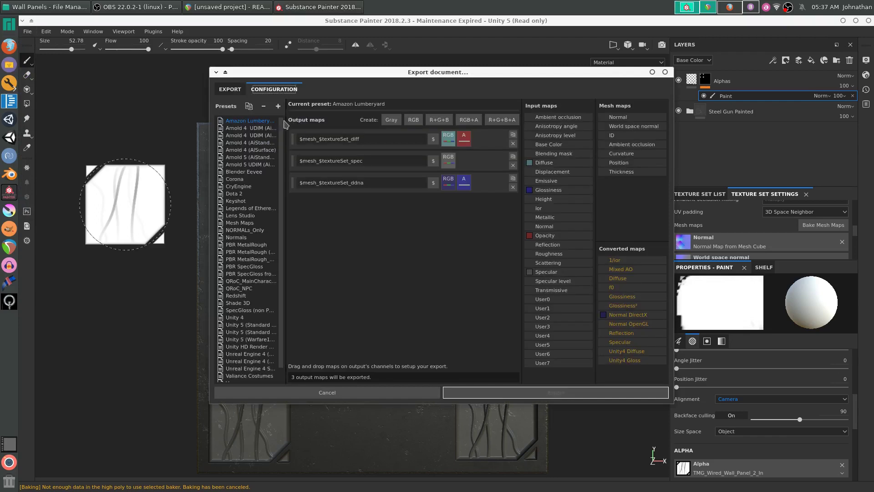
{"action": "left_click", "coordinate": [277, 106]}
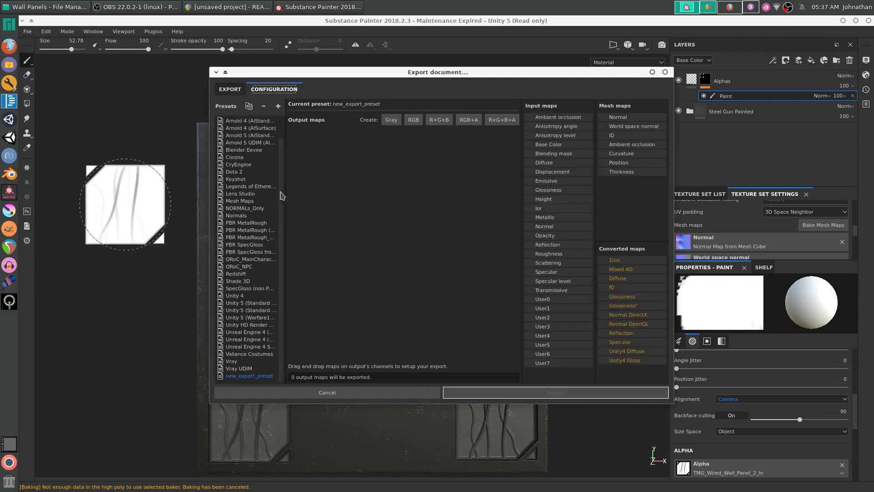
{"action": "double_click", "coordinate": [253, 376]}
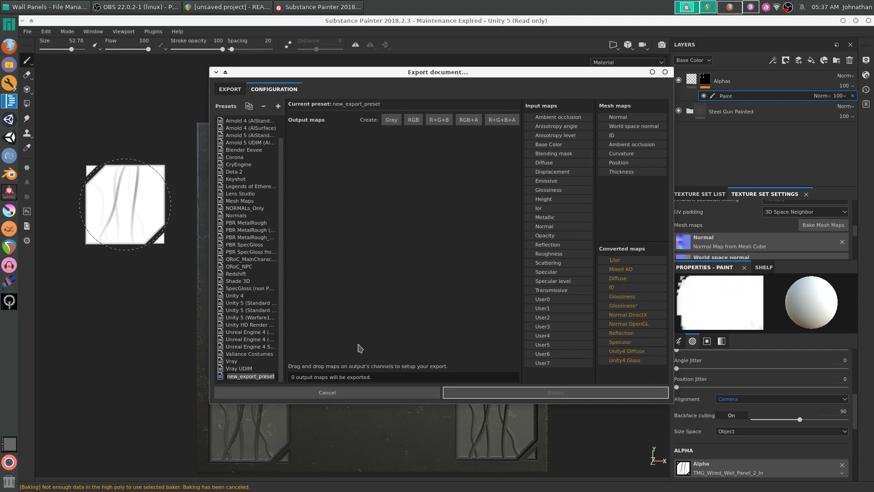
{"action": "type", "text": "Normal2"}
{"action": "key", "text": "Return"}
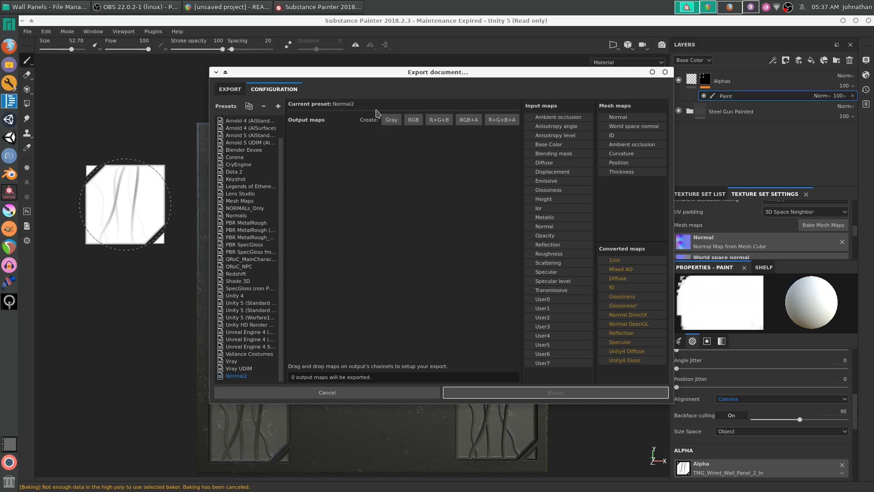
- Give Normal2 an RGB output fed by Normal OpenGL, named $textureSet_NORMAL
{"action": "left_click", "coordinate": [413, 120]}
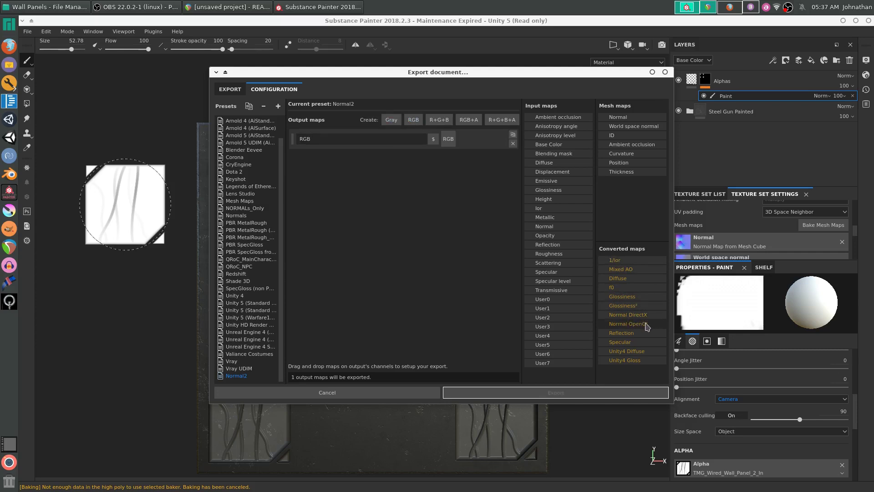
{"action": "left_click_drag", "start_coordinate": [641, 325], "coordinate": [446, 139]}
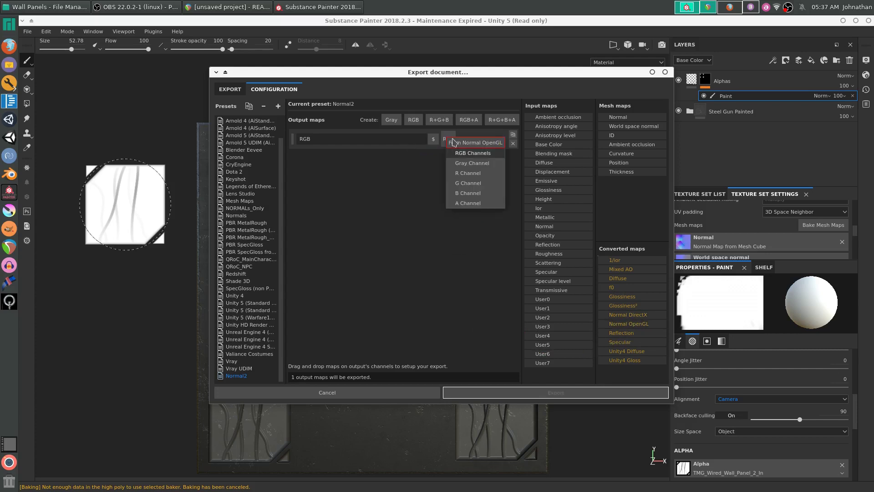
{"action": "left_click", "coordinate": [472, 153]}
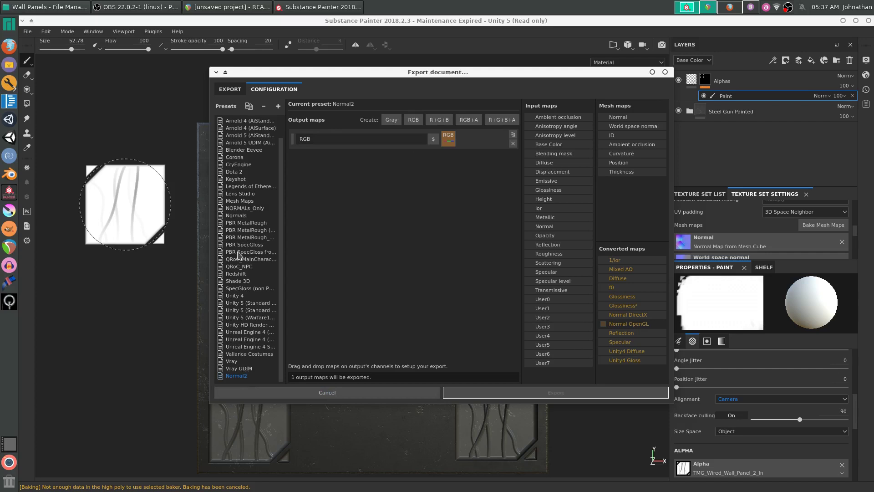
{"action": "left_click", "coordinate": [238, 217]}
{"action": "left_click", "coordinate": [420, 139]}
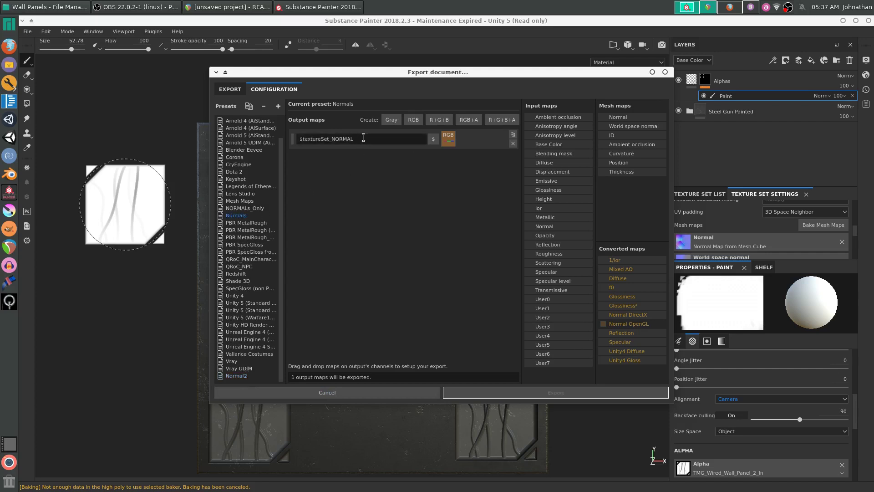
{"action": "left_click_drag", "start_coordinate": [419, 139], "coordinate": [289, 140]}
{"action": "key", "text": "ctrl+c"}
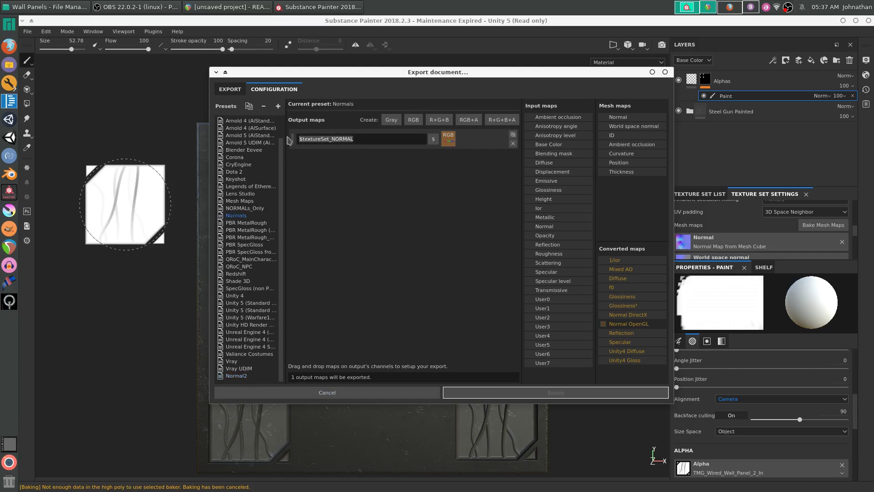
{"action": "left_click", "coordinate": [236, 375]}
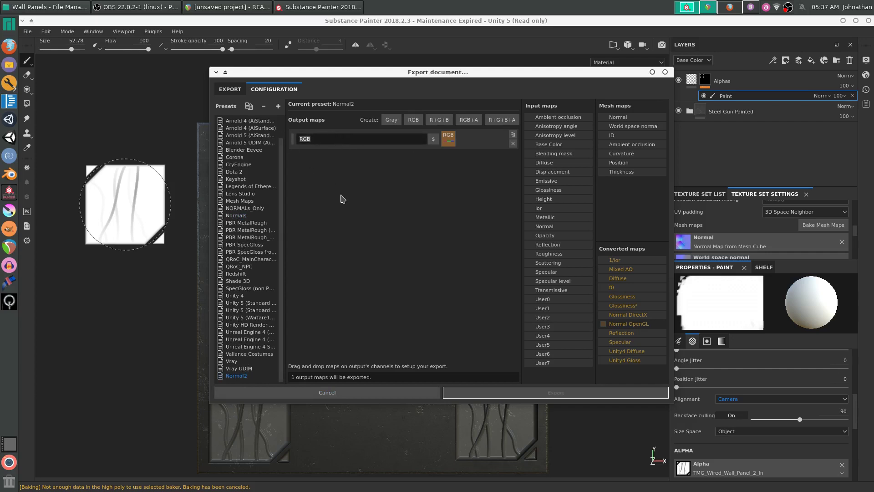
{"action": "key", "text": "ctrl+v"}
- Select the Normal2 export configuration for the Cube texture set
{"action": "left_click", "coordinate": [231, 90]}
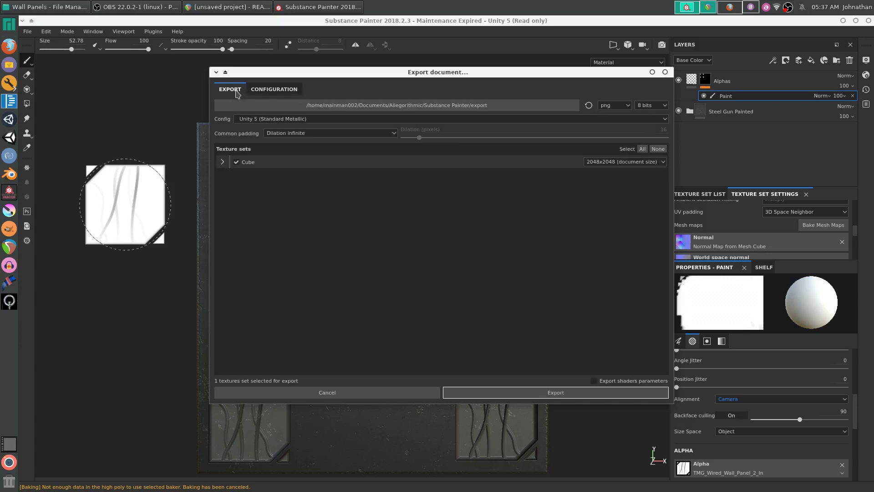
{"action": "left_click", "coordinate": [222, 162]}
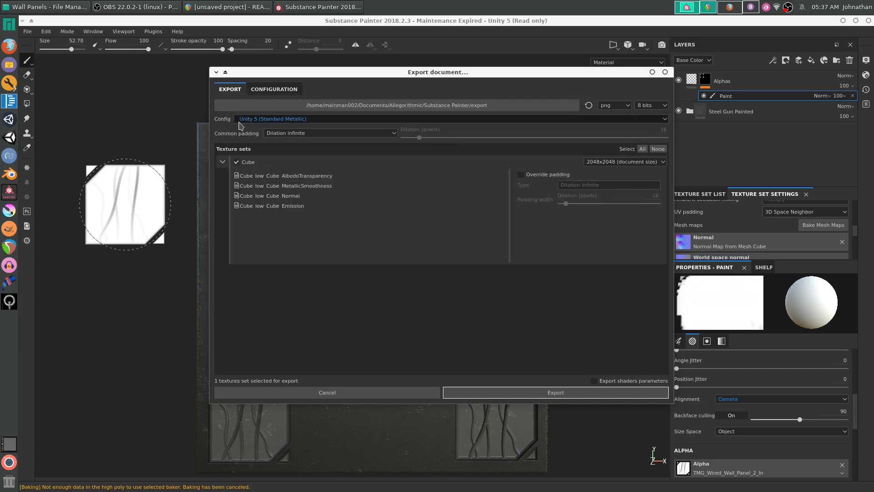
{"action": "left_click", "coordinate": [267, 120]}
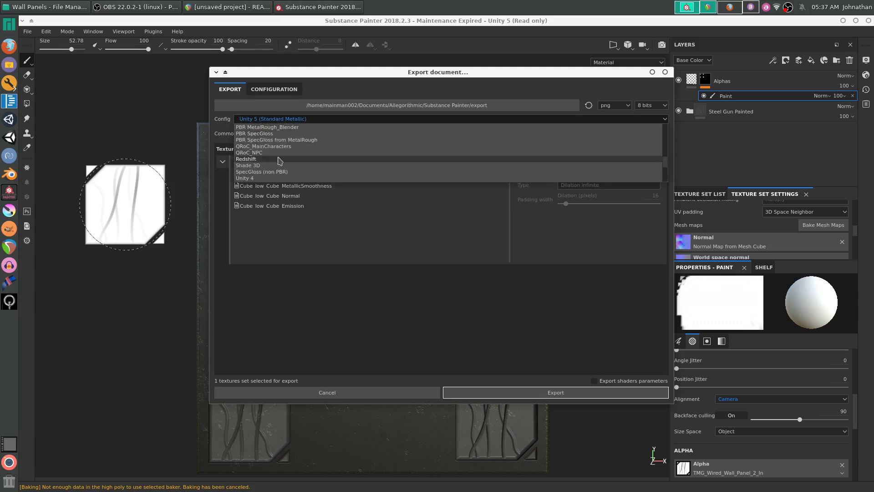
{"action": "scroll", "coordinate": [275, 161], "scroll_direction": "up", "scroll_amount": 3}
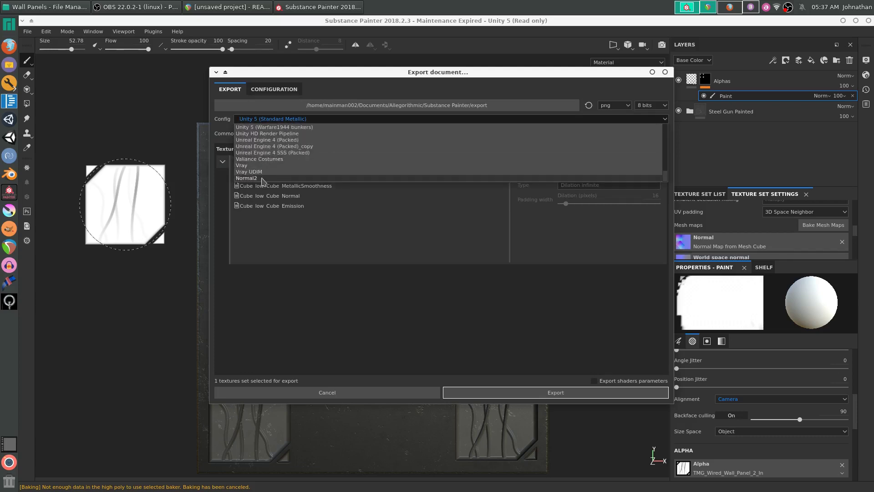
{"action": "left_click", "coordinate": [264, 181]}
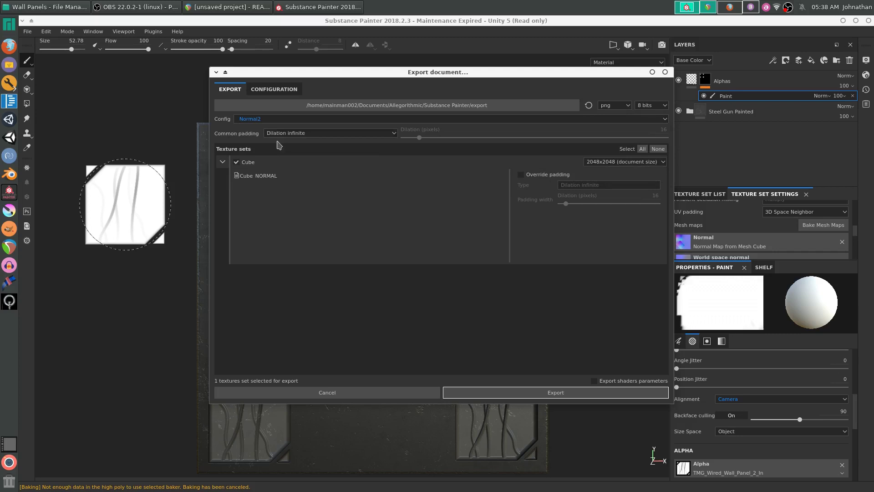
- Set the output folder to Desktop/Substance Testing/Textures/Bakes and export the Cube normal map
{"action": "left_click", "coordinate": [453, 109]}
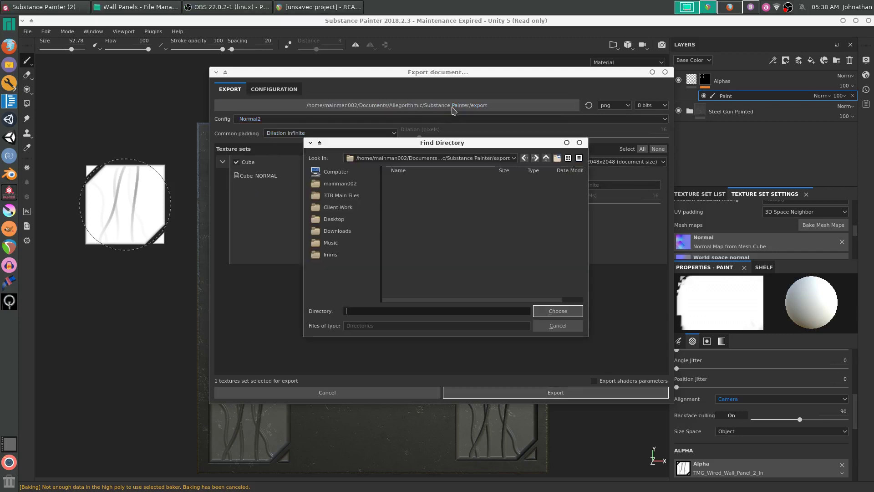
{"action": "left_click", "coordinate": [333, 219]}
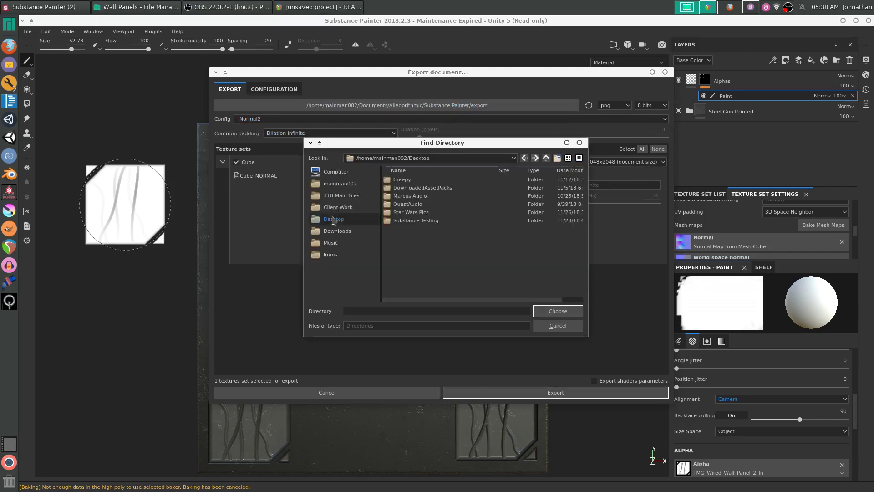
{"action": "double_click", "coordinate": [424, 222]}
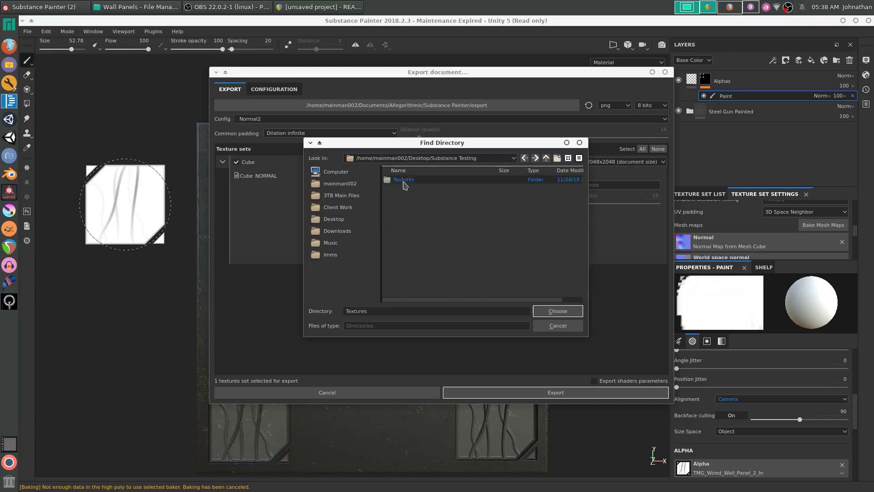
{"action": "double_click", "coordinate": [406, 182]}
{"action": "left_click", "coordinate": [395, 180]}
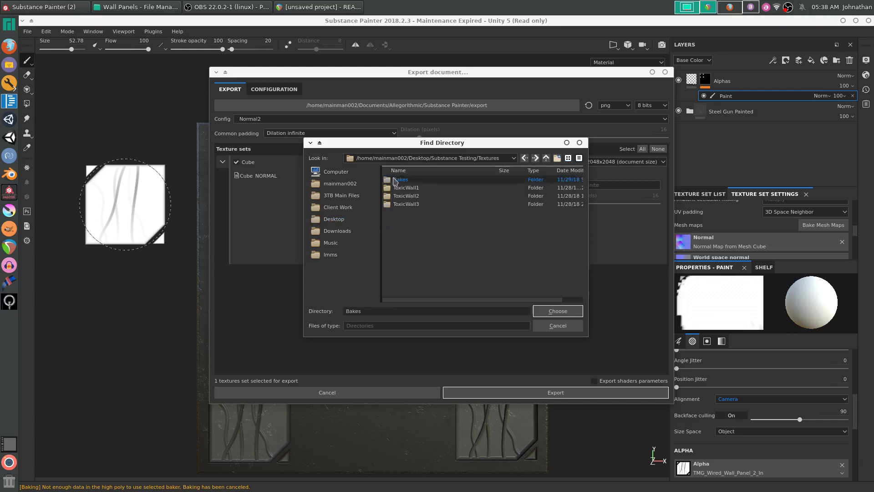
{"action": "left_click", "coordinate": [557, 311]}
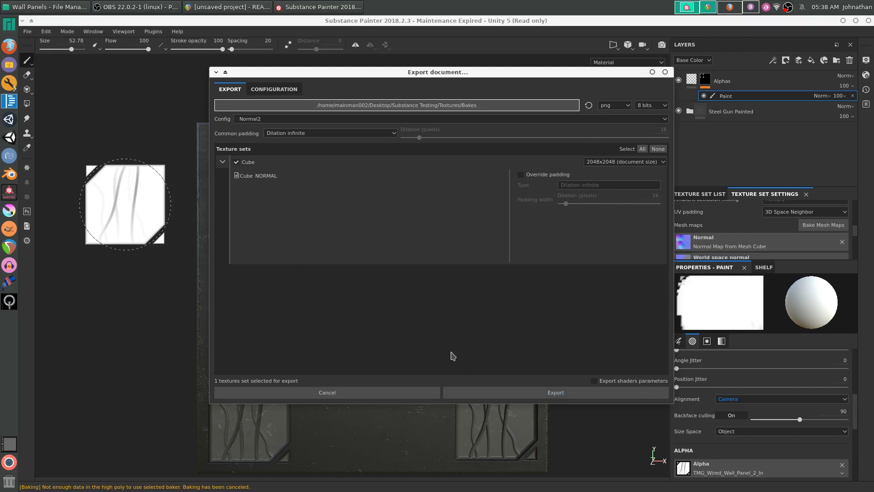
{"action": "left_click", "coordinate": [522, 395]}
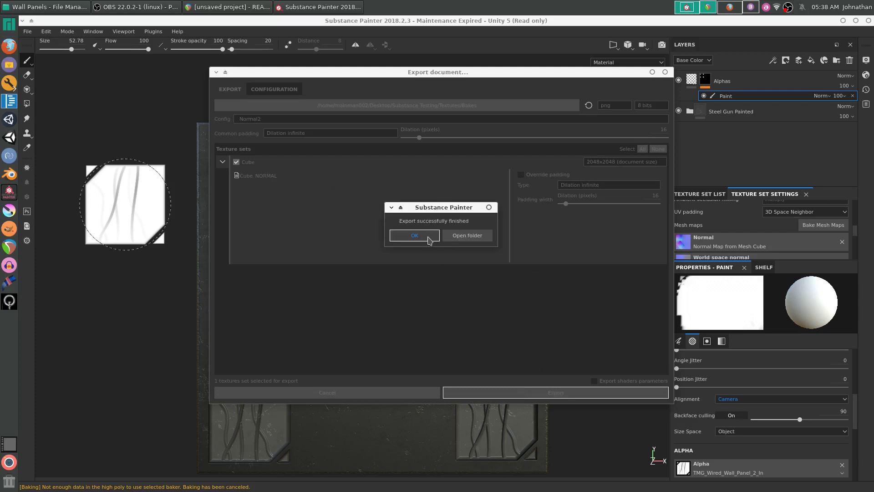
{"action": "left_click", "coordinate": [412, 236]}
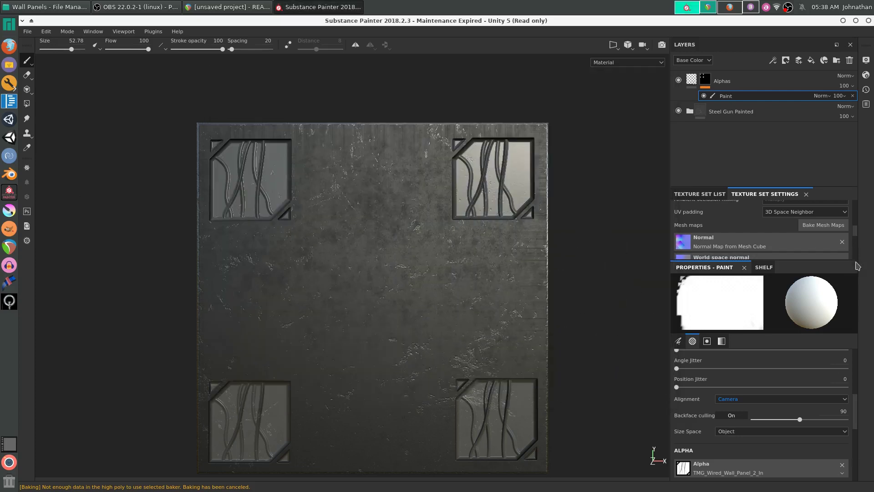
- Hide the Alphas layer so the panel insets disappear
{"action": "scroll", "coordinate": [854, 412], "scroll_direction": "down", "scroll_amount": 3}
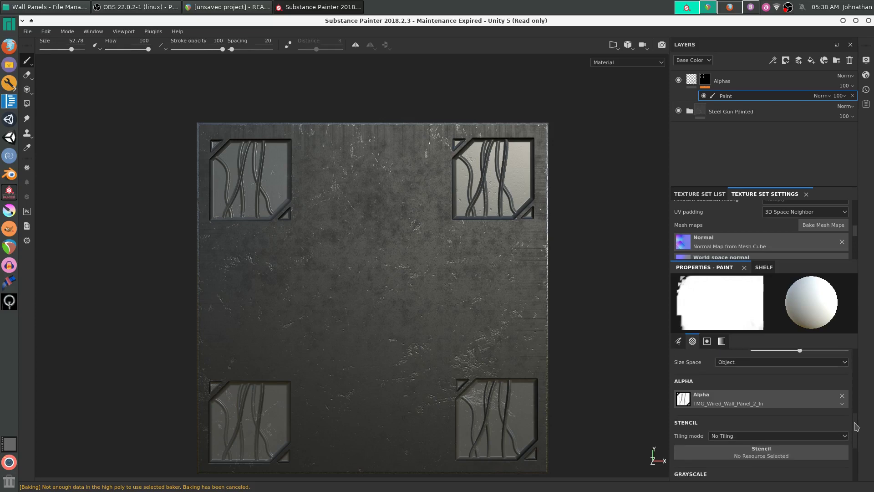
{"action": "scroll", "coordinate": [854, 412], "scroll_direction": "up", "scroll_amount": 2}
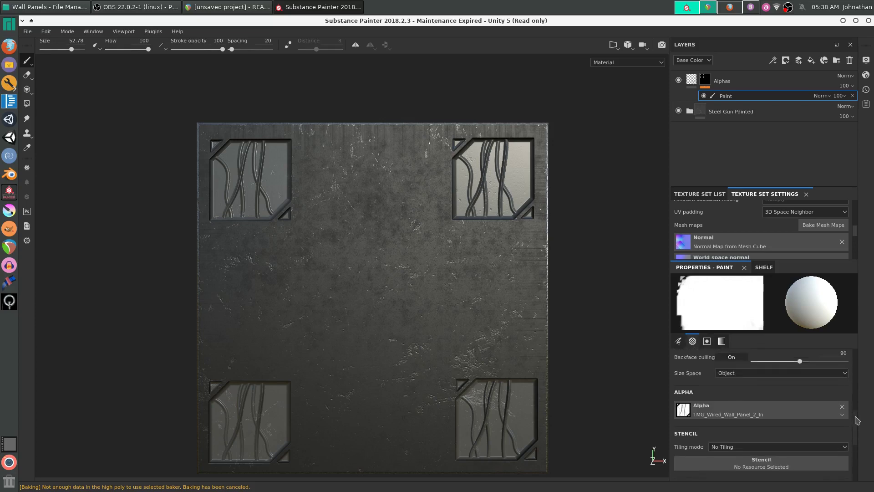
{"action": "left_click", "coordinate": [679, 82]}
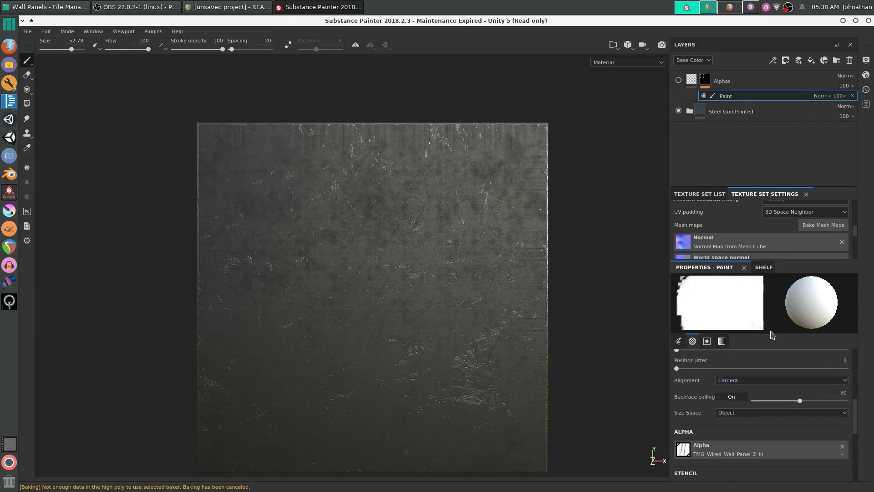
{"action": "scroll", "coordinate": [852, 428], "scroll_direction": "down", "scroll_amount": 2}
{"action": "scroll", "coordinate": [853, 428], "scroll_direction": "up", "scroll_amount": 4}
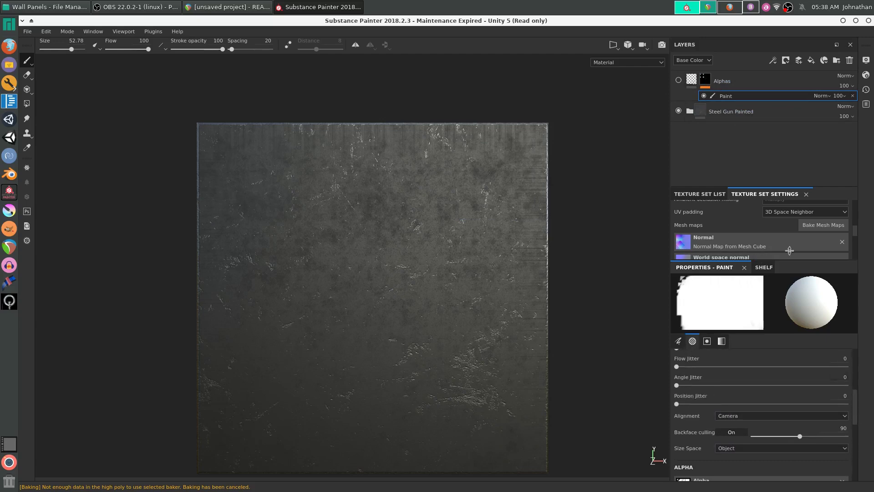
- Import Cube_NORMAL.png into the shelf as a texture in the Unity 5 project
{"action": "left_click", "coordinate": [765, 267]}
{"action": "key", "text": "alt+Tab"}
{"action": "key", "text": "alt+Tab"}
{"action": "key", "text": "alt+Tab"}
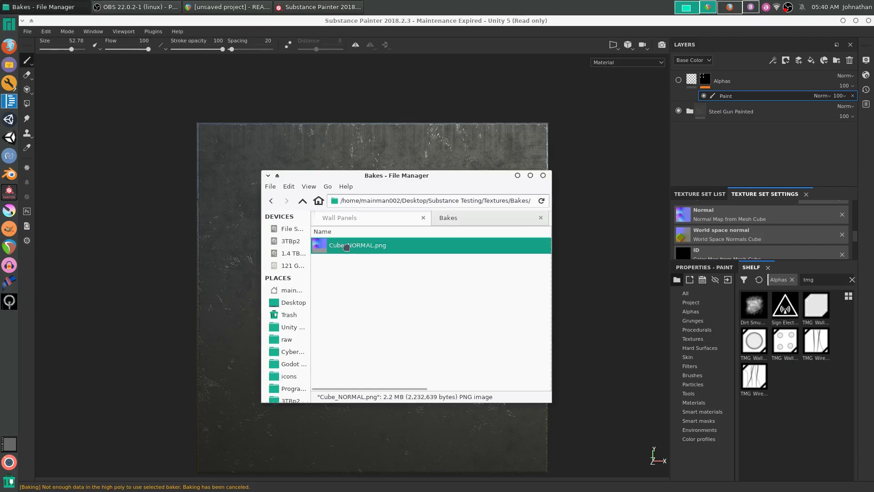
{"action": "left_click_drag", "start_coordinate": [347, 247], "coordinate": [791, 388]}
{"action": "left_click", "coordinate": [552, 145]}
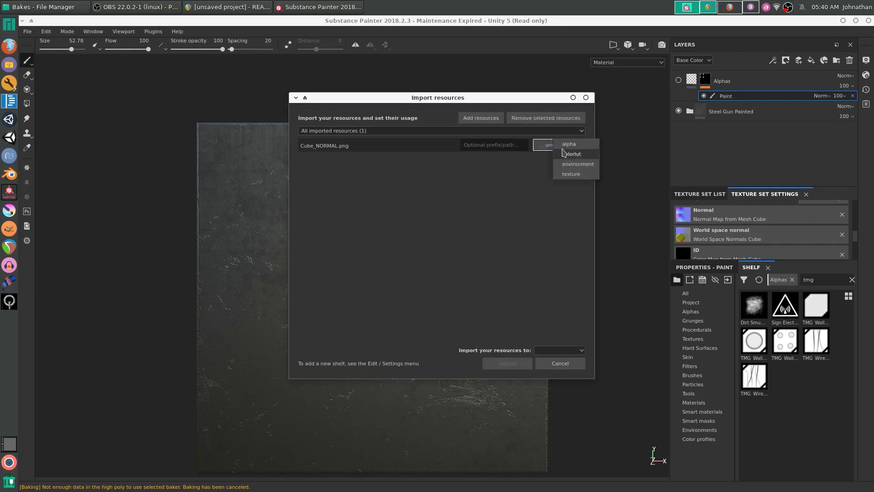
{"action": "left_click", "coordinate": [555, 149]}
{"action": "left_click", "coordinate": [570, 150]}
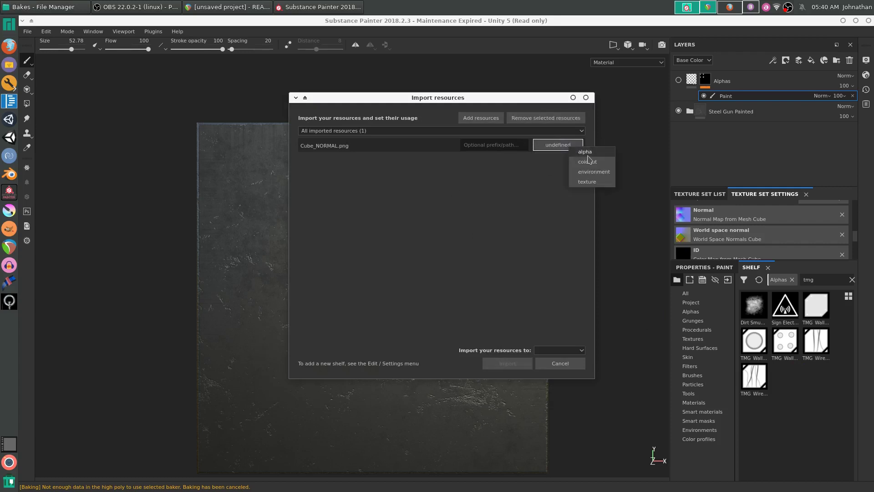
{"action": "left_click", "coordinate": [573, 189]}
{"action": "left_click", "coordinate": [559, 351]}
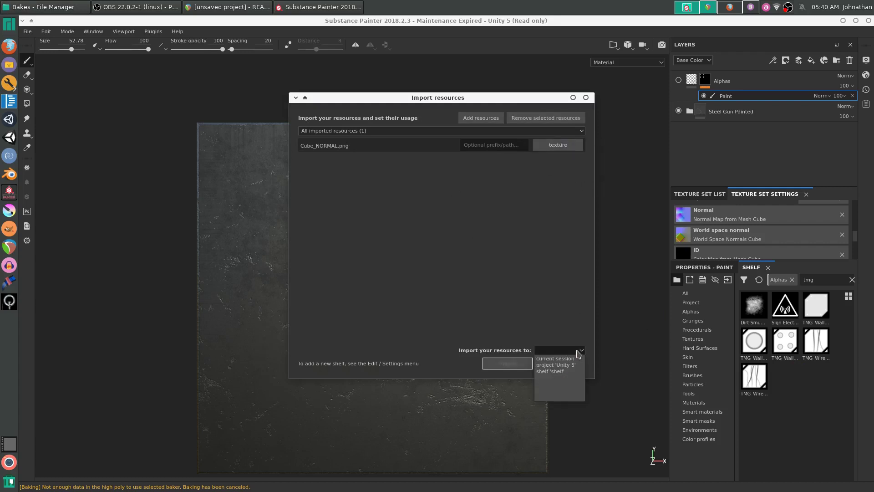
{"action": "left_click", "coordinate": [561, 364]}
{"action": "left_click", "coordinate": [506, 364]}
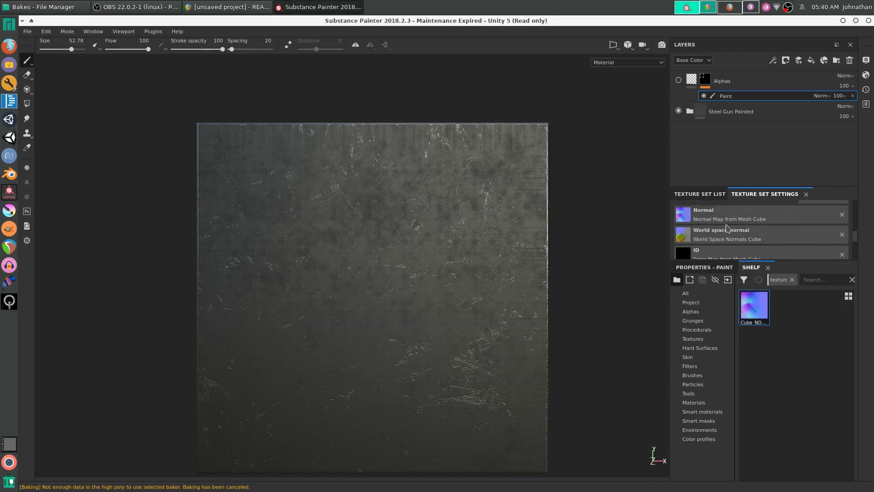
- Assign Cube_NORMAL to the Normal mesh map slot and rotate the light to check the insets
{"action": "scroll", "coordinate": [726, 229], "scroll_direction": "up", "scroll_amount": 1}
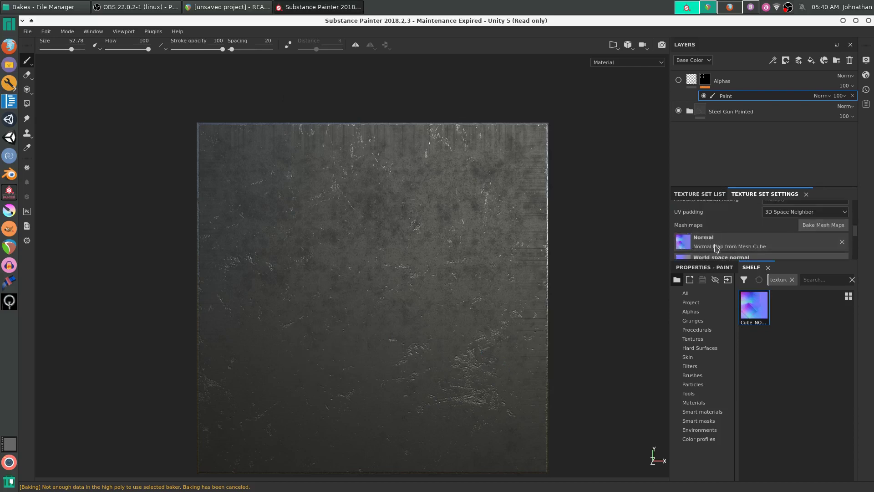
{"action": "left_click_drag", "start_coordinate": [753, 308], "coordinate": [691, 240]}
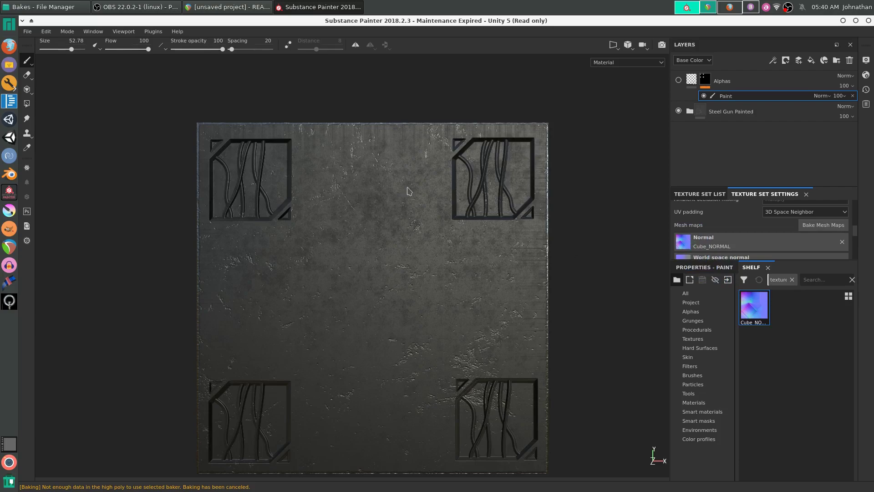
{"action": "mouse_move", "coordinate": [507, 241]}
{"action": "right_mouse_down", "text": "shift"}
{"action": "mouse_move", "coordinate": [470, 236]}
{"action": "mouse_move", "coordinate": [492, 246]}
{"action": "right_mouse_up", "text": "shift"}
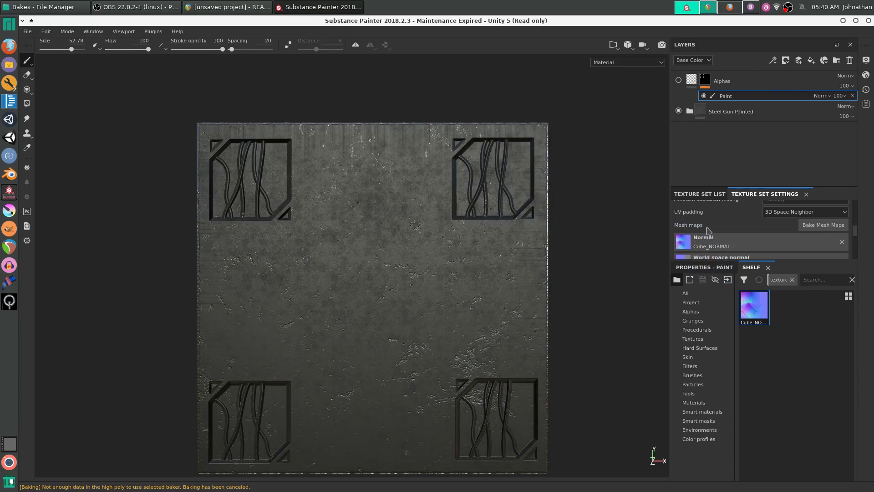
- Bake the Cube mesh maps using the low poly mesh as high poly, excluding Normal, ID and Thickness
{"action": "left_click", "coordinate": [823, 225]}
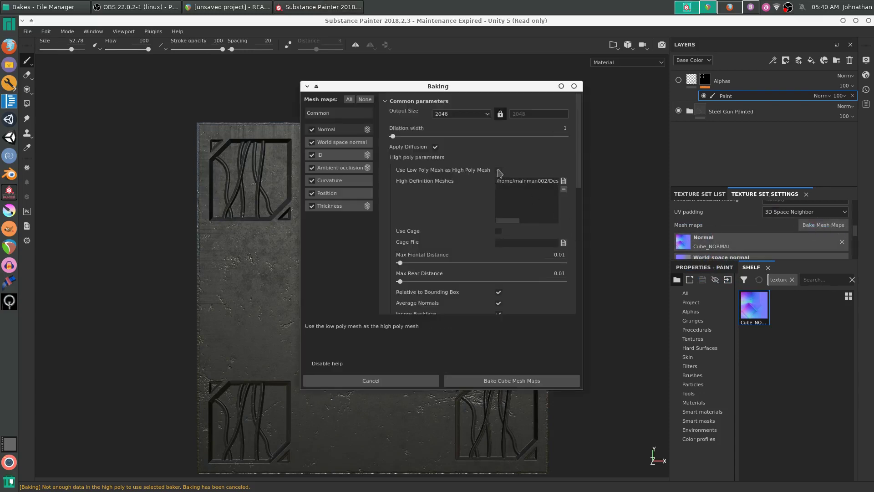
{"action": "left_click", "coordinate": [499, 170]}
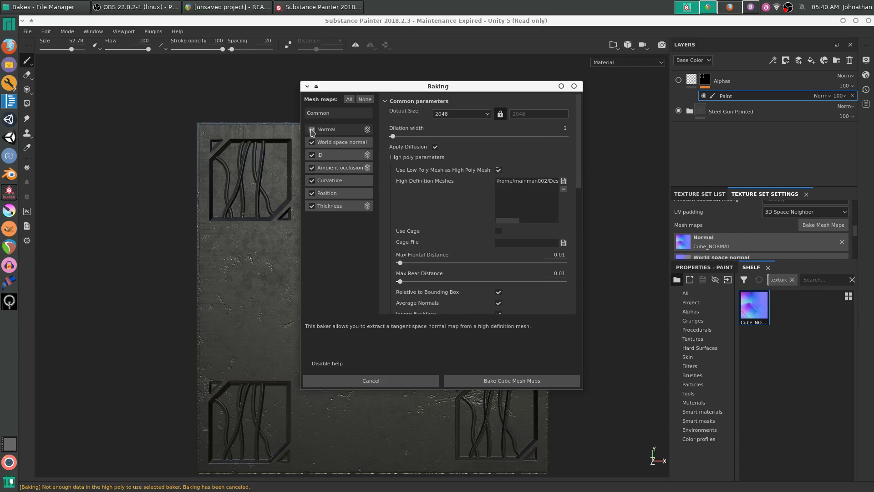
{"action": "left_click", "coordinate": [312, 206]}
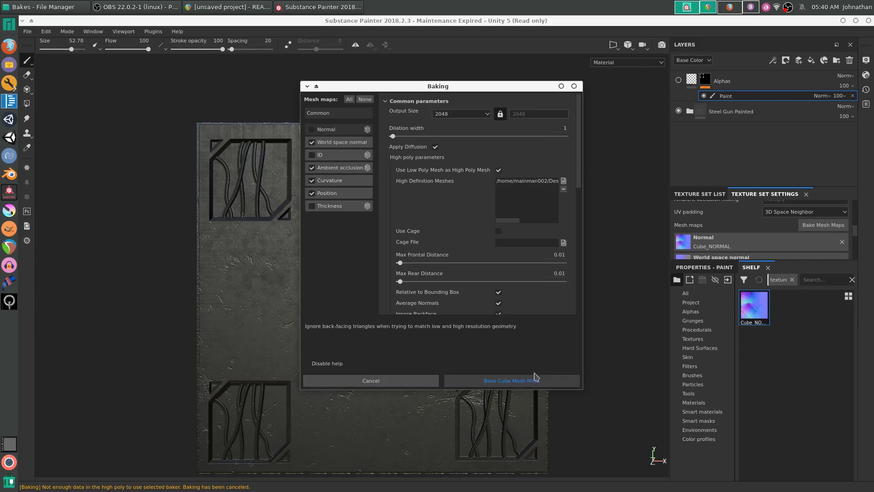
{"action": "left_click", "coordinate": [516, 382]}
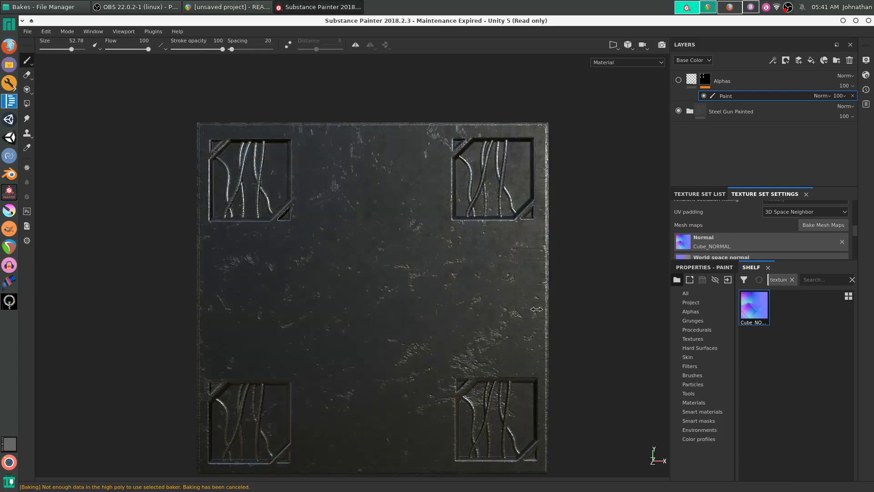
- Zoom and orbit around a wired inset and rotate the light to examine the worn edges
{"action": "scroll", "coordinate": [522, 306], "scroll_direction": "up", "scroll_amount": 8}
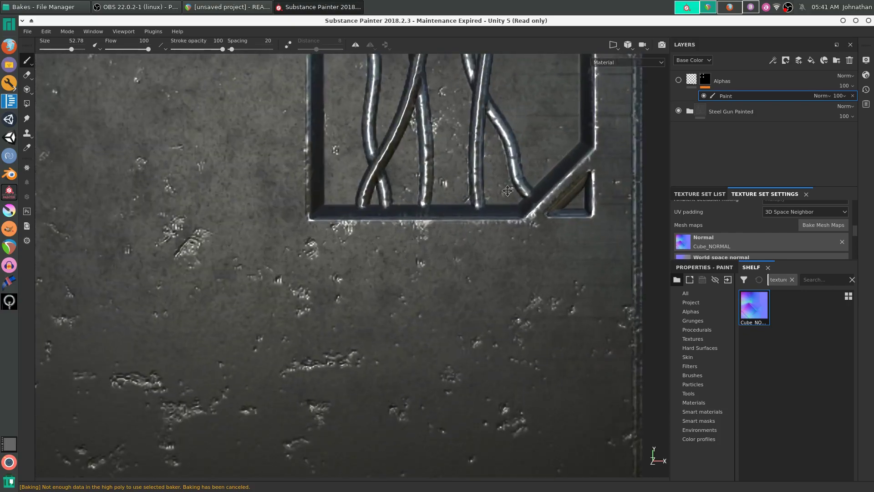
{"action": "middle_click_drag", "start_coordinate": [510, 137], "coordinate": [482, 294]}
{"action": "left_click_drag", "start_coordinate": [481, 294], "coordinate": [429, 291], "text": "alt"}
{"action": "scroll", "coordinate": [452, 327], "scroll_direction": "down", "scroll_amount": 5}
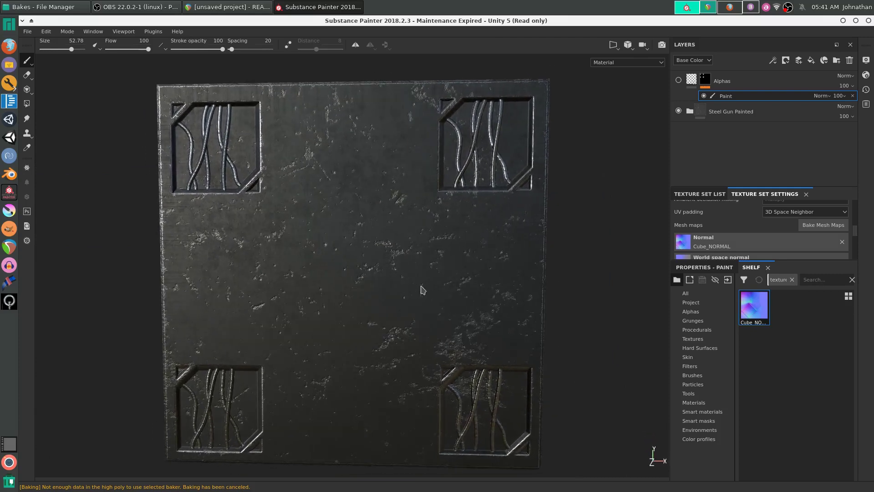
{"action": "left_click_drag", "start_coordinate": [463, 299], "coordinate": [460, 295], "text": "alt"}
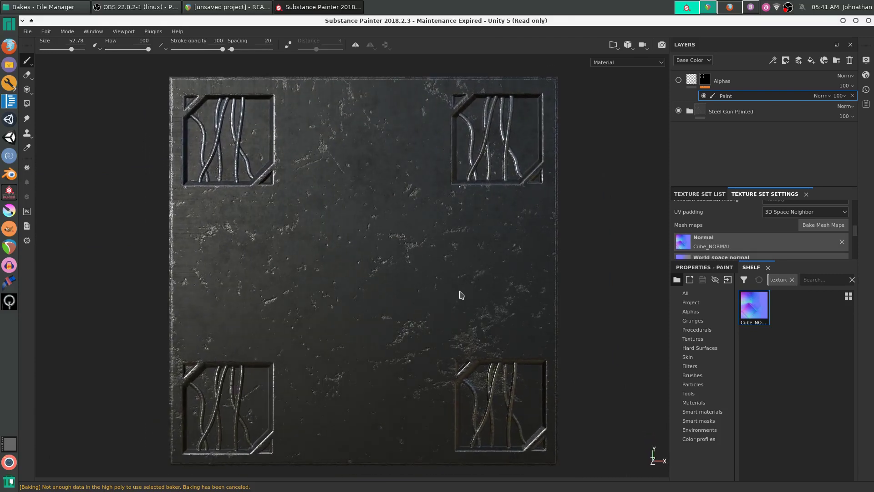
{"action": "right_click_drag", "start_coordinate": [450, 297], "coordinate": [456, 300], "text": "shift"}
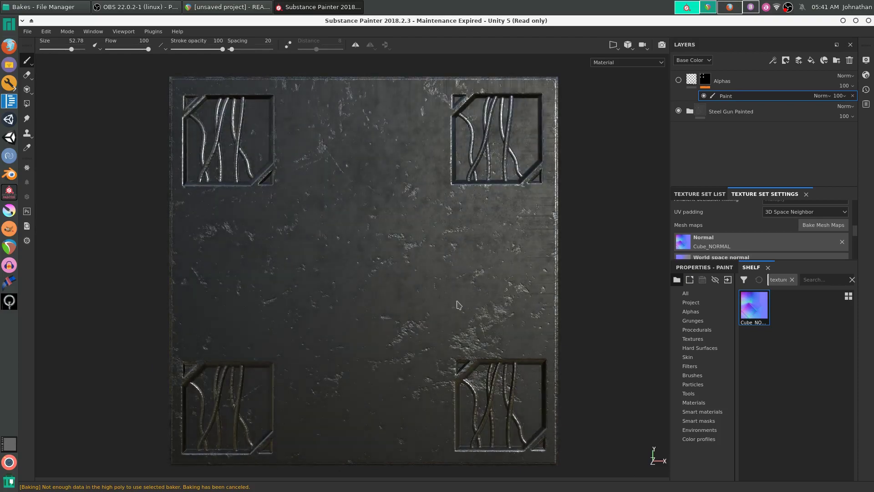